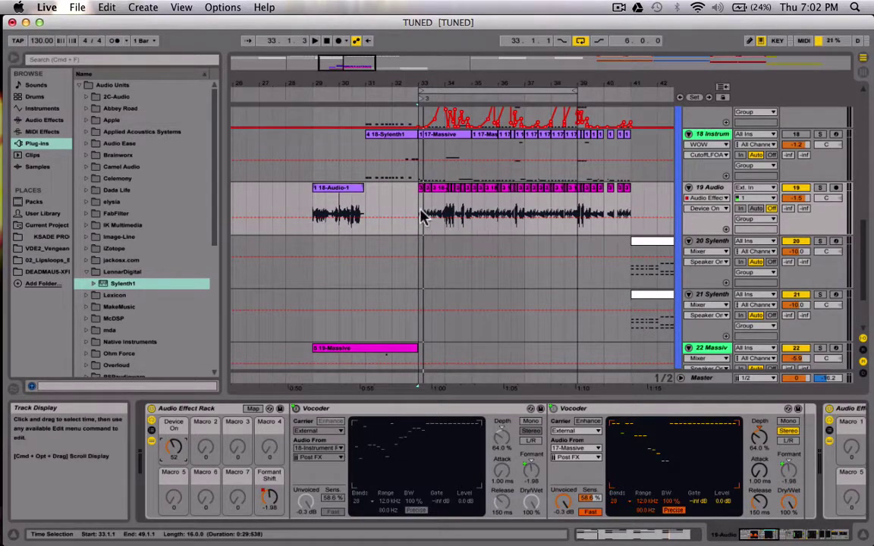
Step: Select bars 33 to 39 on the 19 Audio track, solo the track, and set its rack's Device On macro to 104
drag(422, 216, 584, 203)
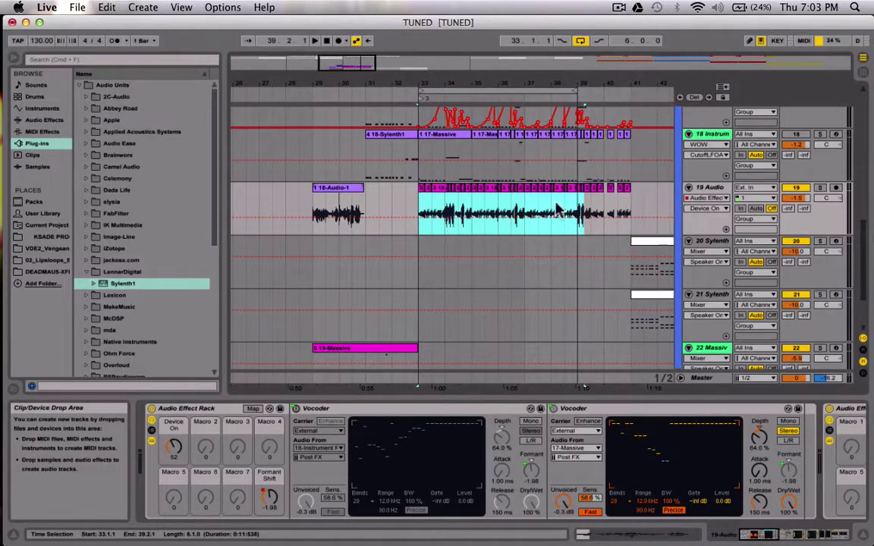
click(820, 188)
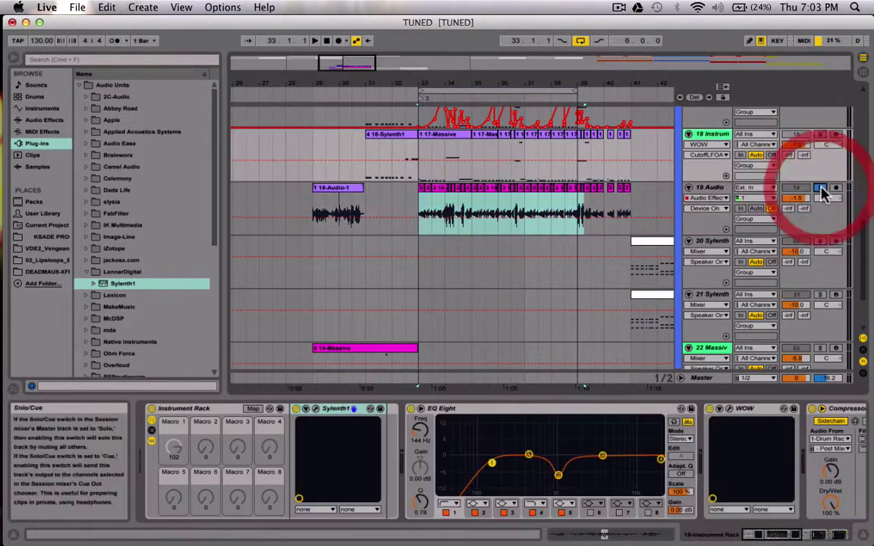
click(715, 189)
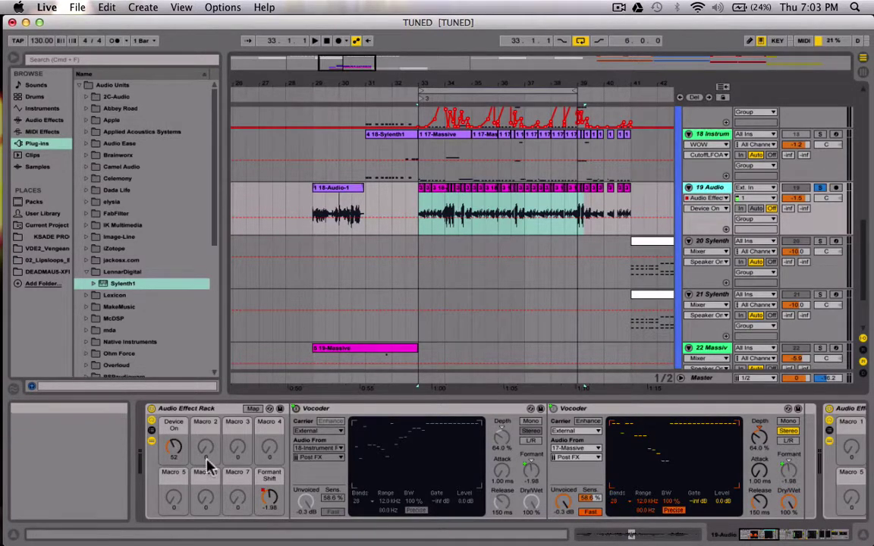
mouse_move(176, 452)
mouse_down()
mouse_move(176, 429)
mouse_move(176, 442)
mouse_move(173, 436)
mouse_up()
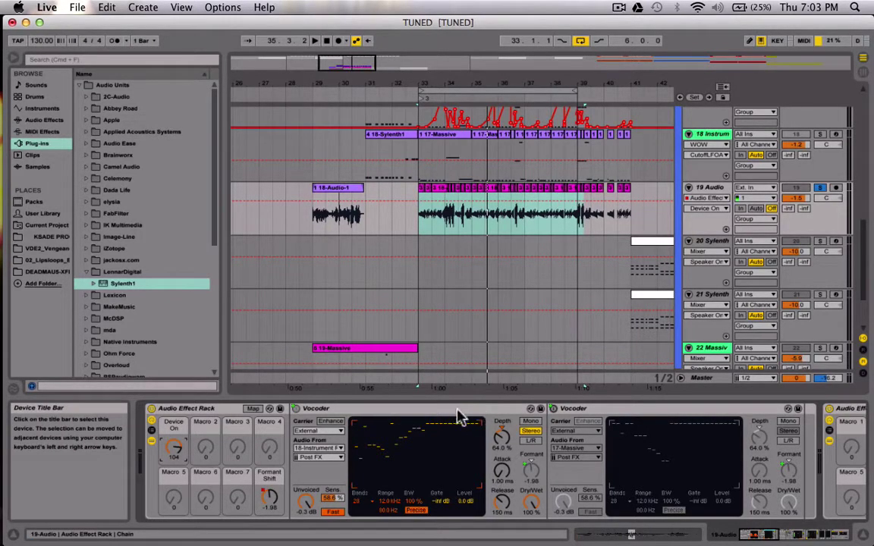
Step: Delete the Vocoder that takes its audio from 18-Instrument Rack from the 19 Audio track's effect rack
click(590, 410)
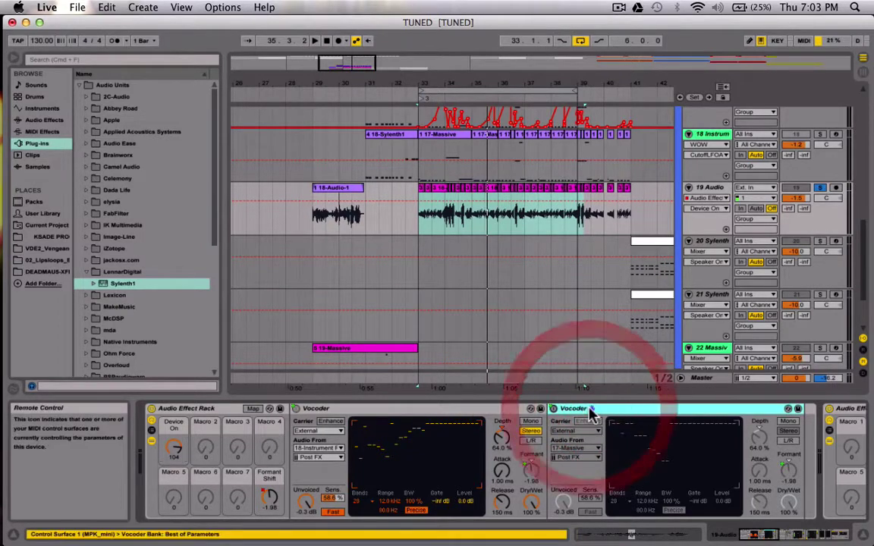
click(479, 414)
key(Delete)
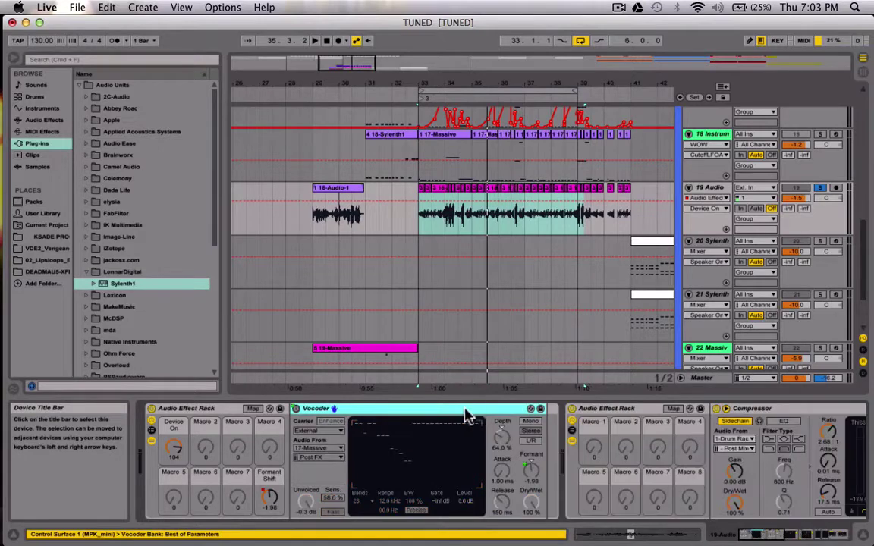
click(404, 412)
click(404, 413)
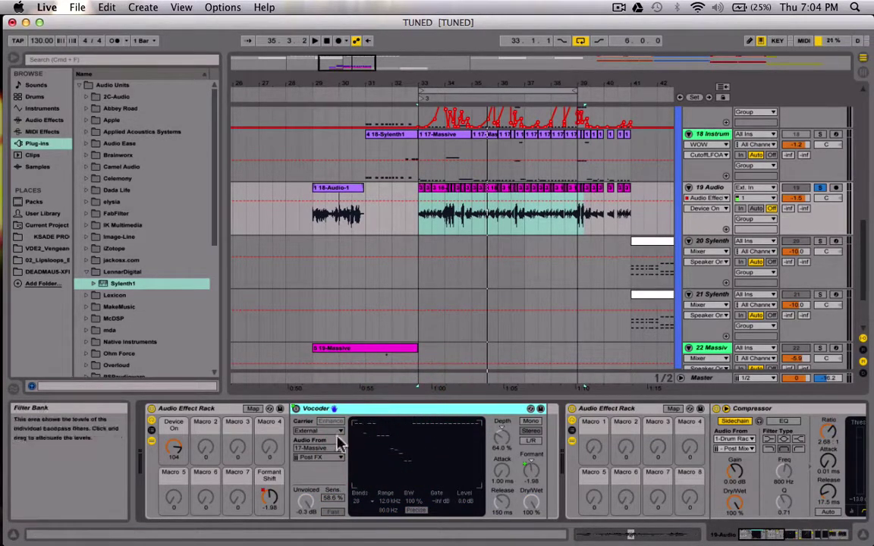
Step: Audition the 17 Massive carrier track in solo, and return the solo to the 19 Audio track
scroll(580, 219, up, 3)
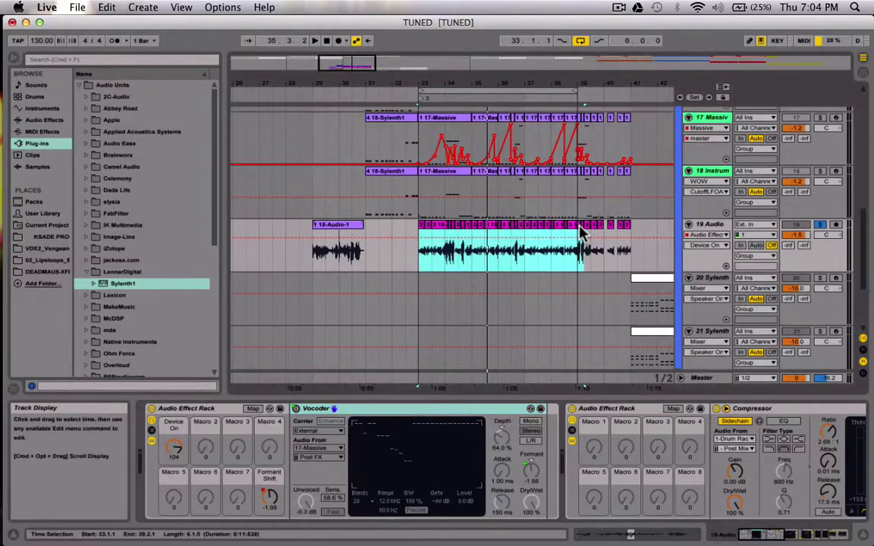
scroll(612, 211, left, 3)
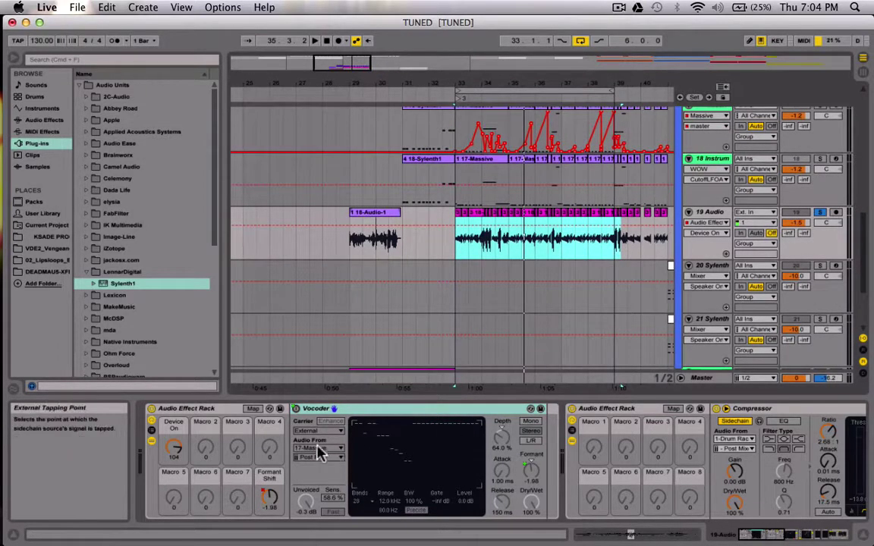
scroll(743, 155, up, 3)
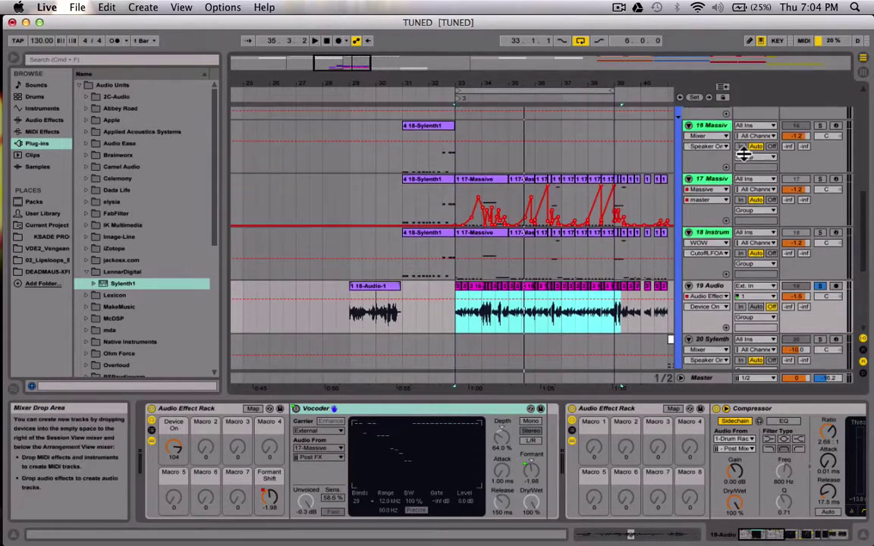
click(819, 179)
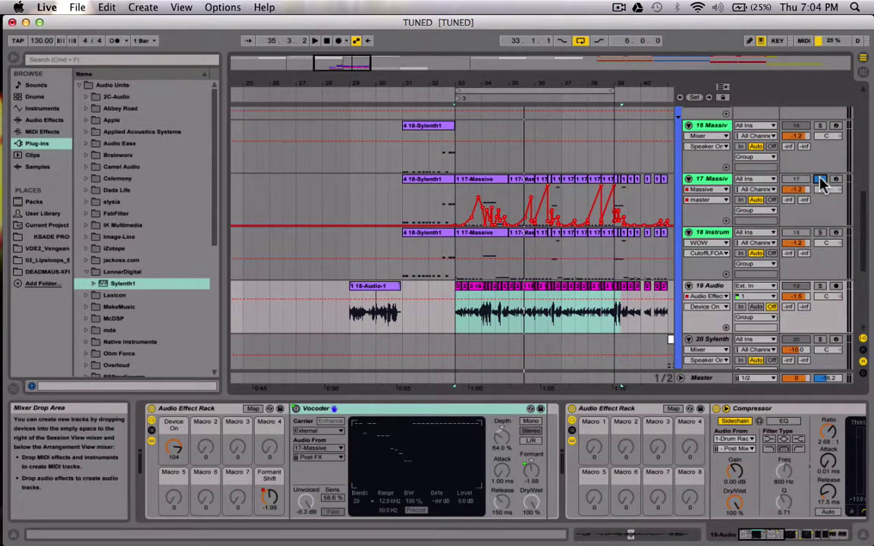
key(space)
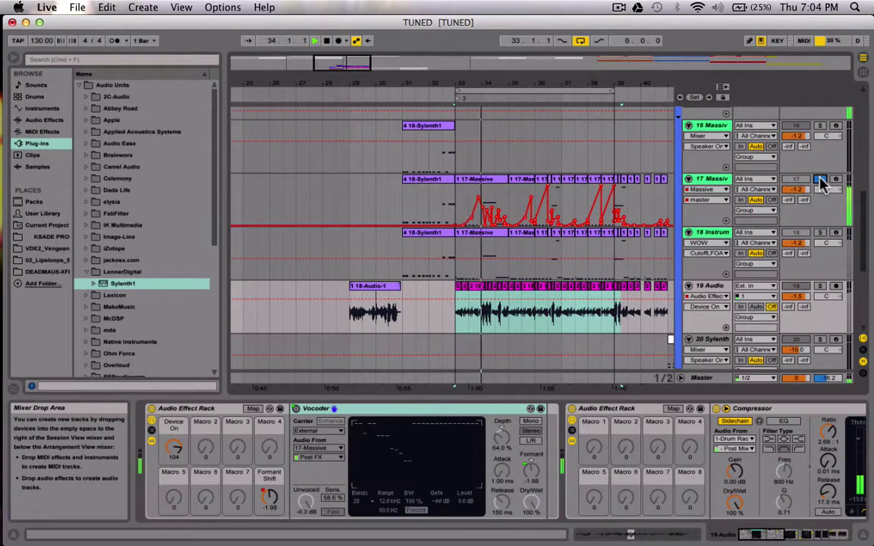
key(space)
click(819, 179)
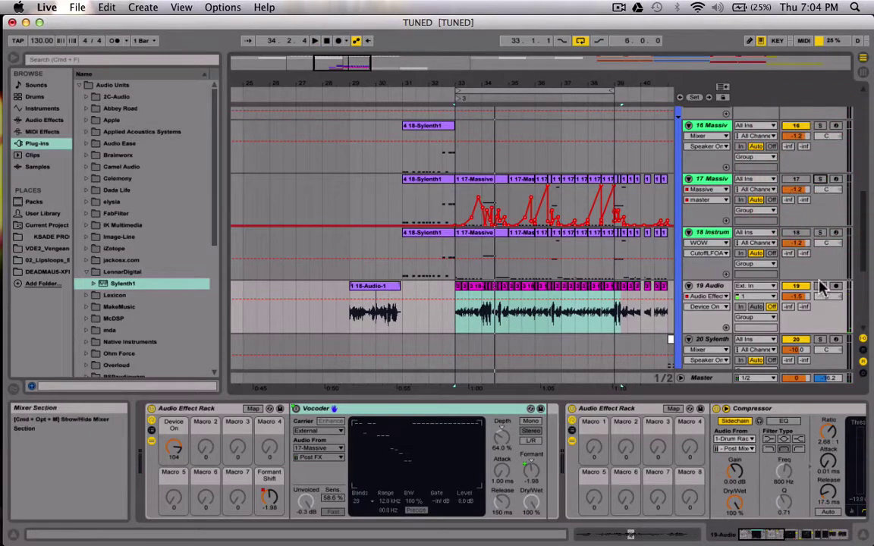
click(819, 287)
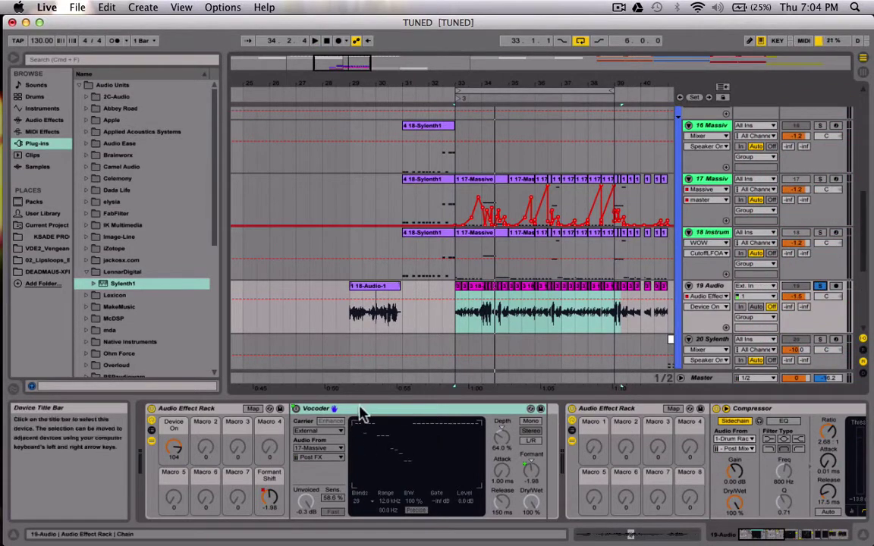
Step: Duplicate the remaining Vocoder on the 19 Audio track and set the copy's external audio source to 18-Instrument Rack
click(411, 410)
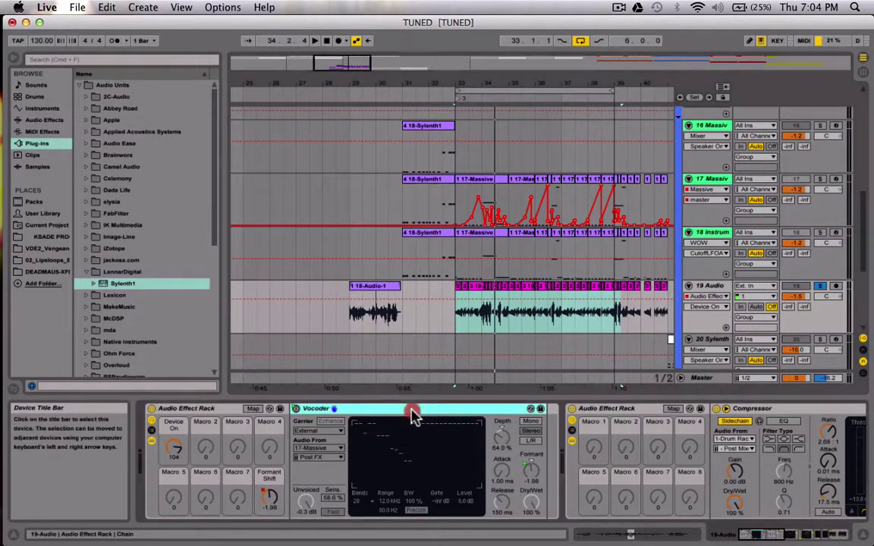
key(super+c)
key(super+v)
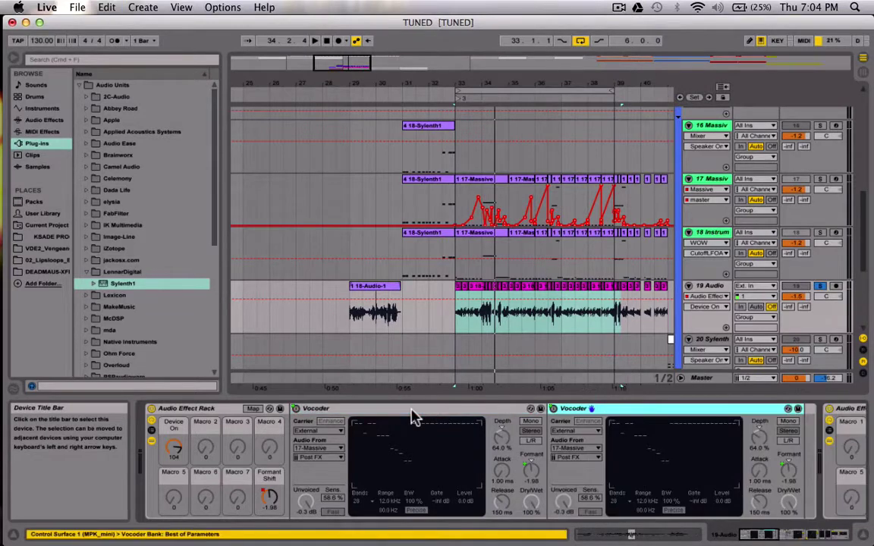
click(581, 448)
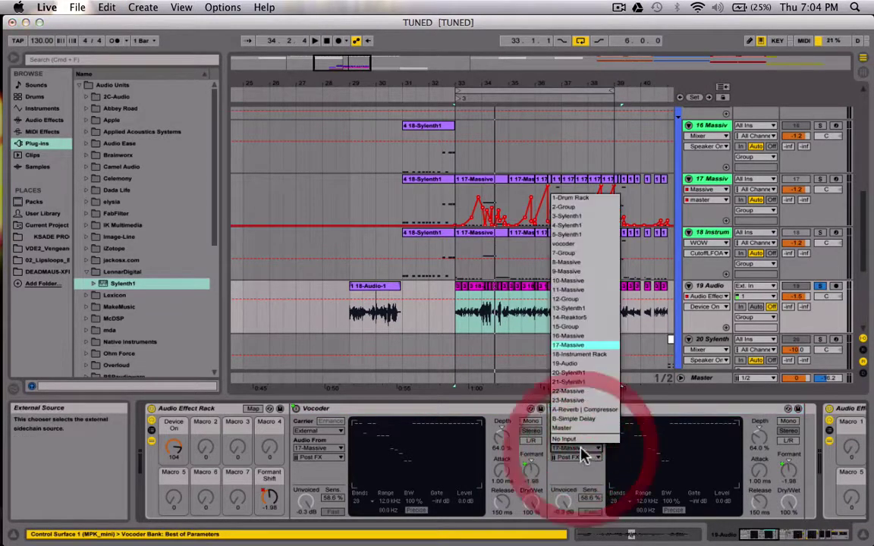
click(571, 346)
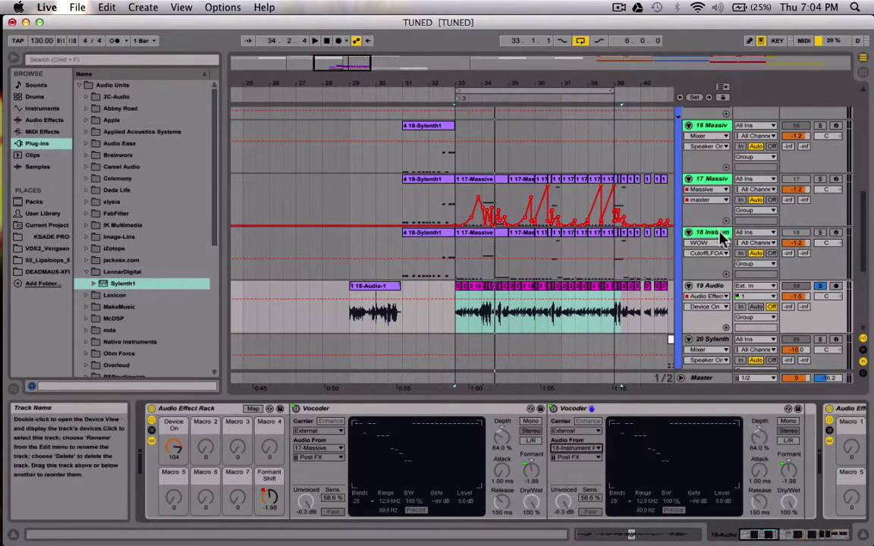
Step: Examine the device chains of the 17 Massive and 18 Instrument Rack carrier tracks, from the instruments through to the compressors
click(717, 237)
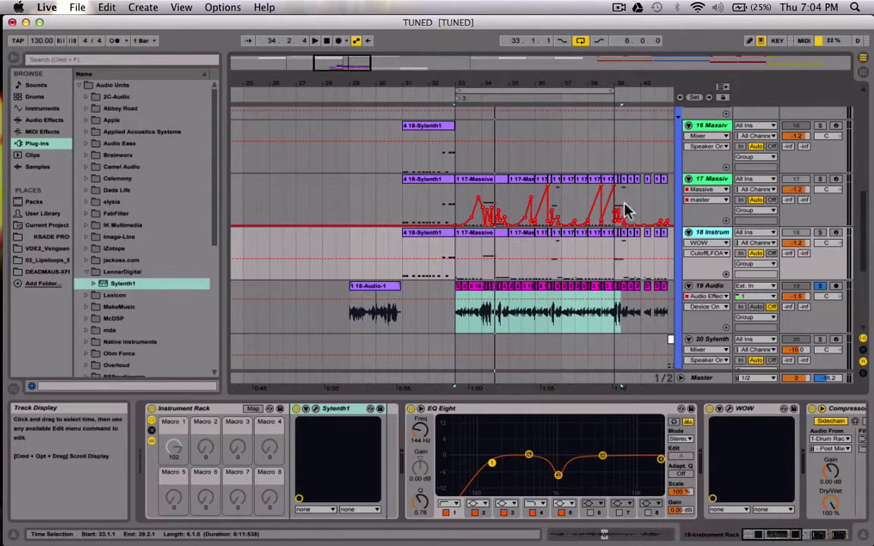
click(717, 180)
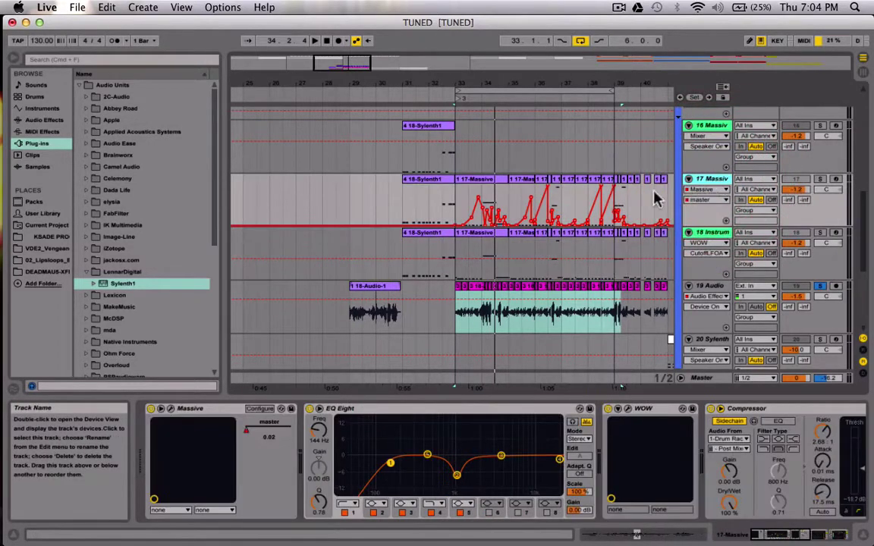
click(716, 235)
scroll(561, 448, right, 10)
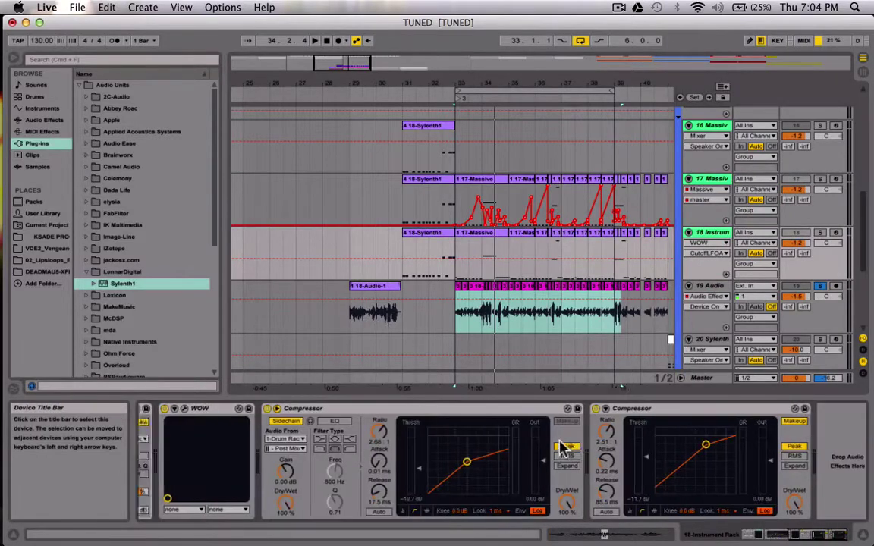
scroll(561, 449, left, 10)
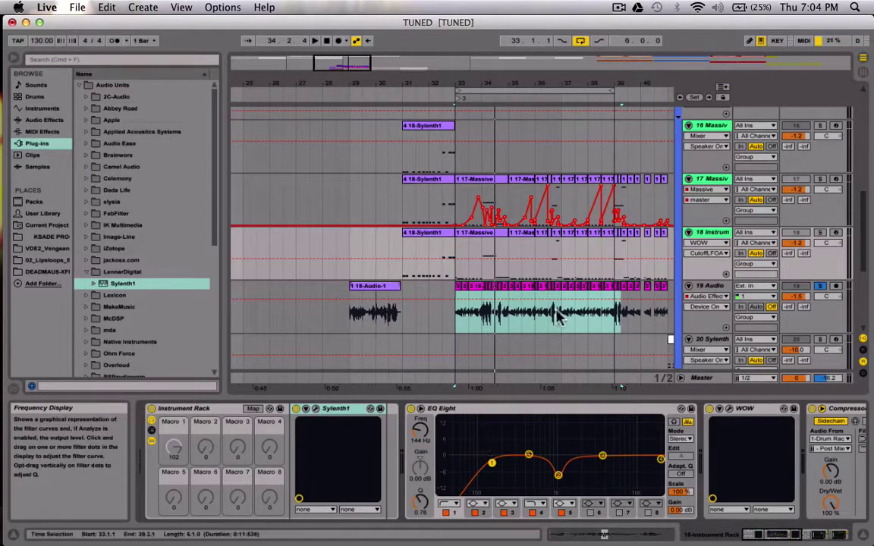
scroll(713, 470, right, 10)
scroll(704, 468, left, 10)
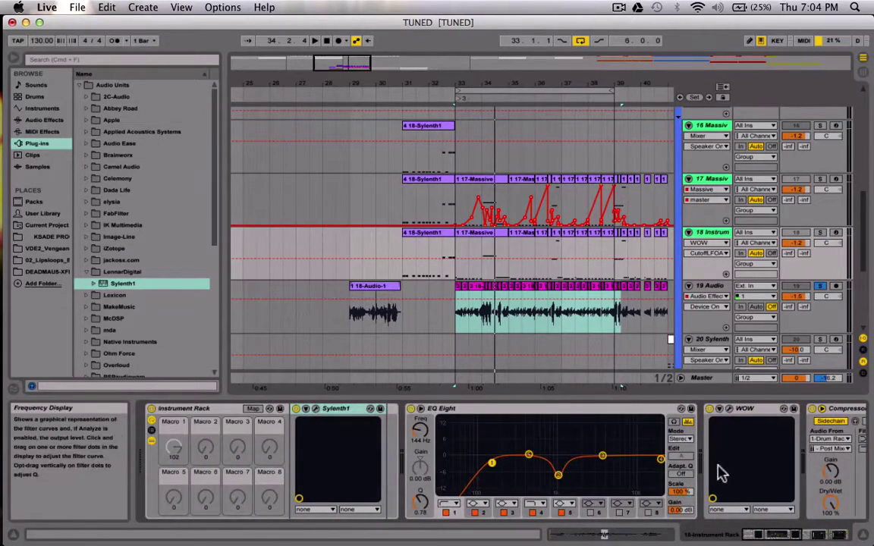
click(717, 233)
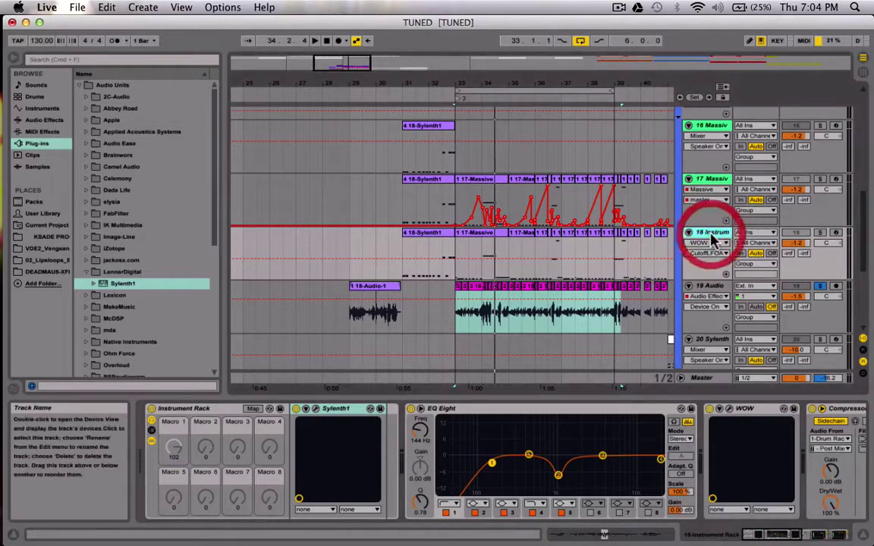
click(369, 409)
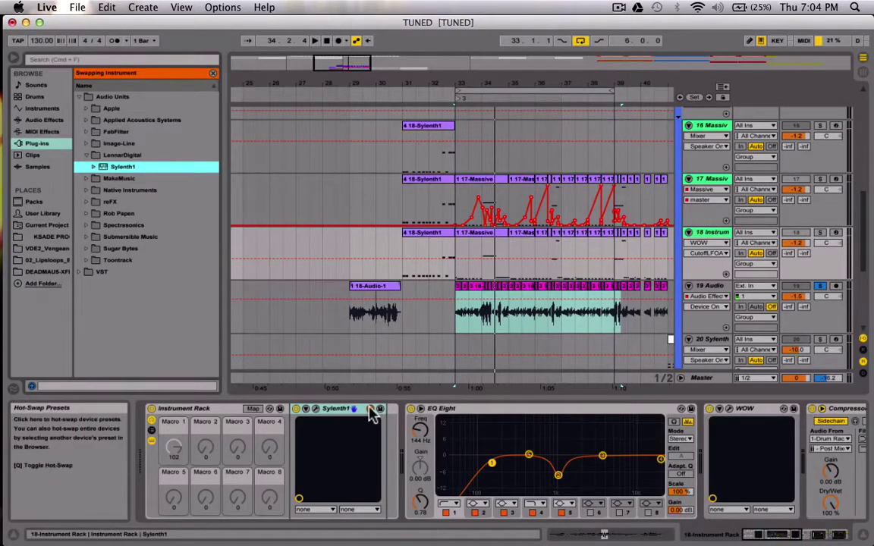
click(706, 179)
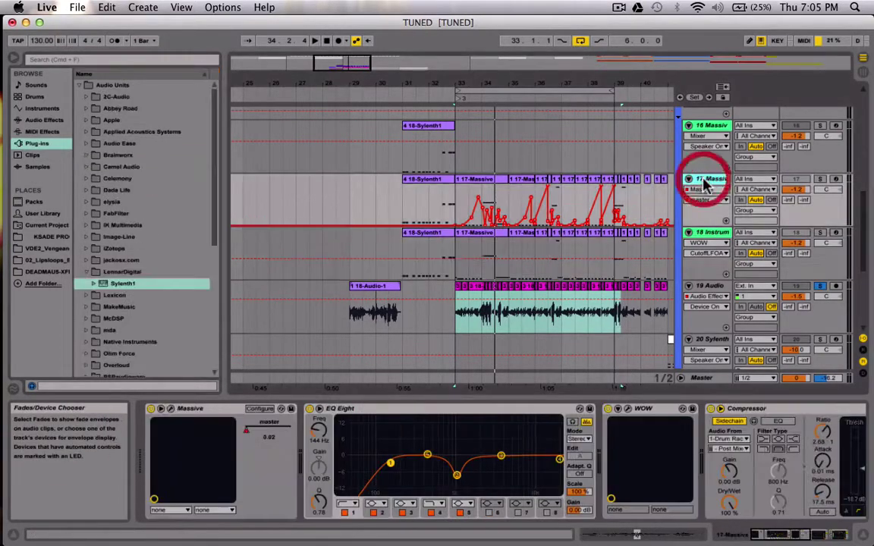
click(706, 232)
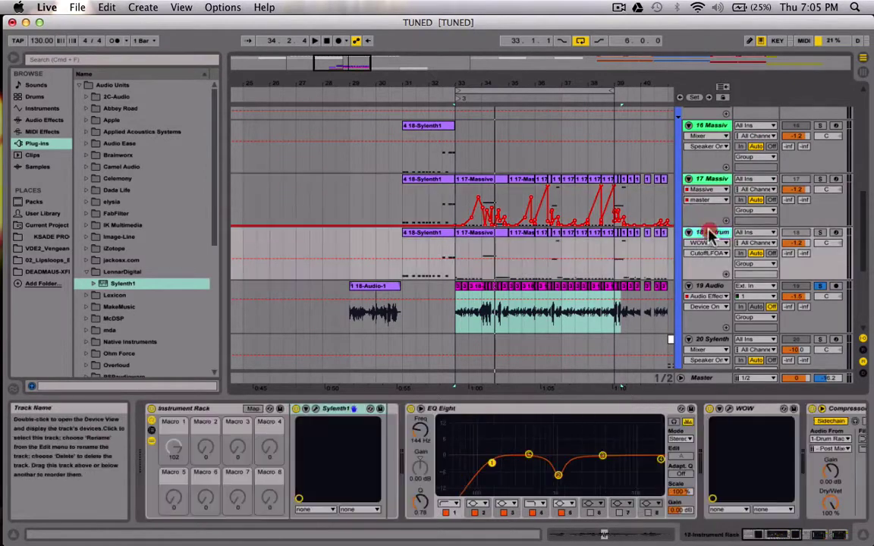
click(370, 408)
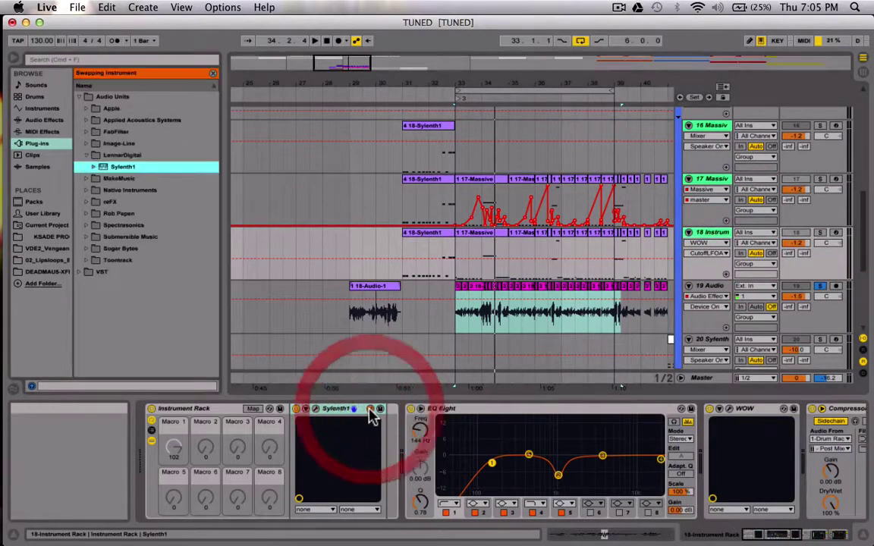
click(334, 409)
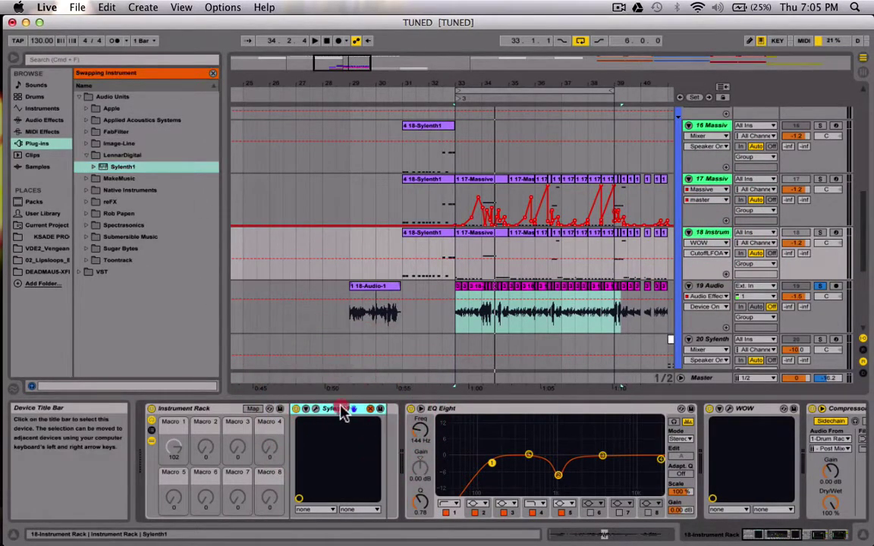
click(370, 409)
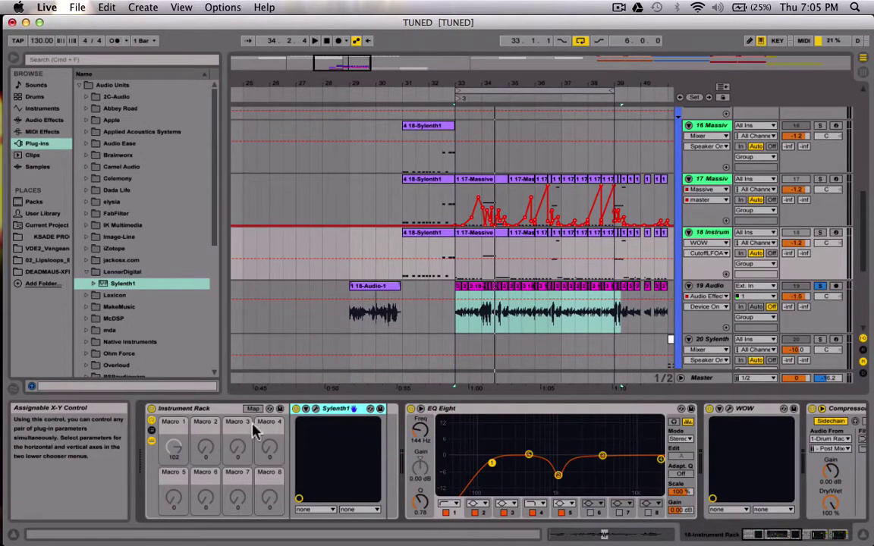
Step: Collapse the Instrument Rack on the 18 Instrument Rack track
click(151, 464)
click(195, 410)
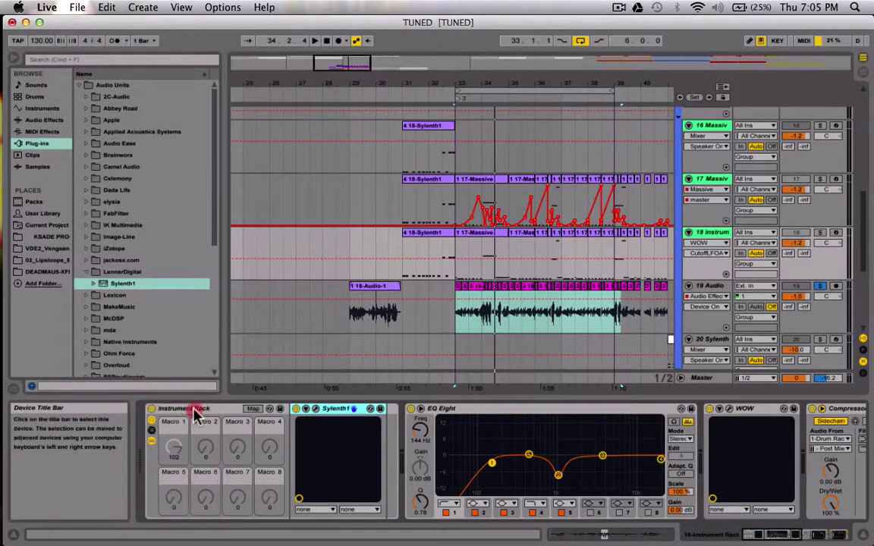
click(196, 410)
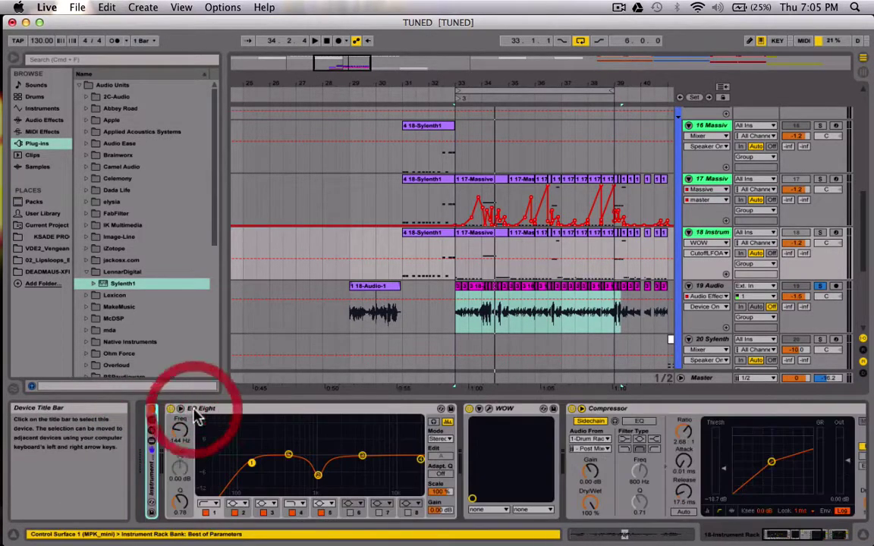
Step: Solo the 18 Instrument Rack track and play back a short passage to audition it
click(819, 232)
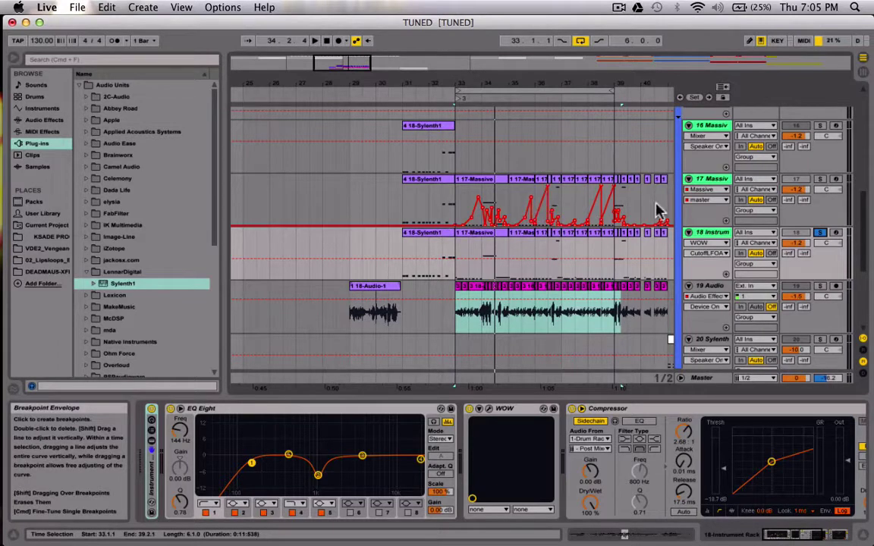
key(space)
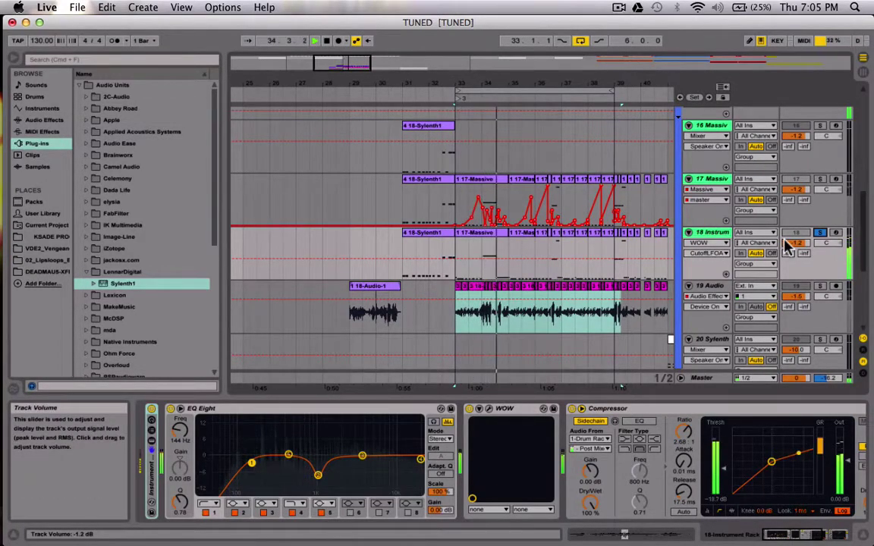
key(space)
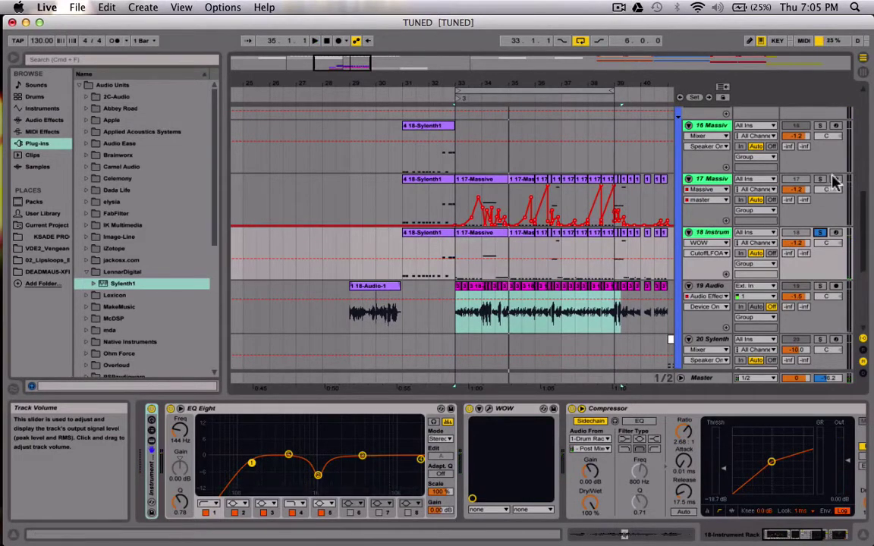
Step: Solo the 17 Massive track, play back a short passage to audition it, and release the solo
click(820, 180)
key(space)
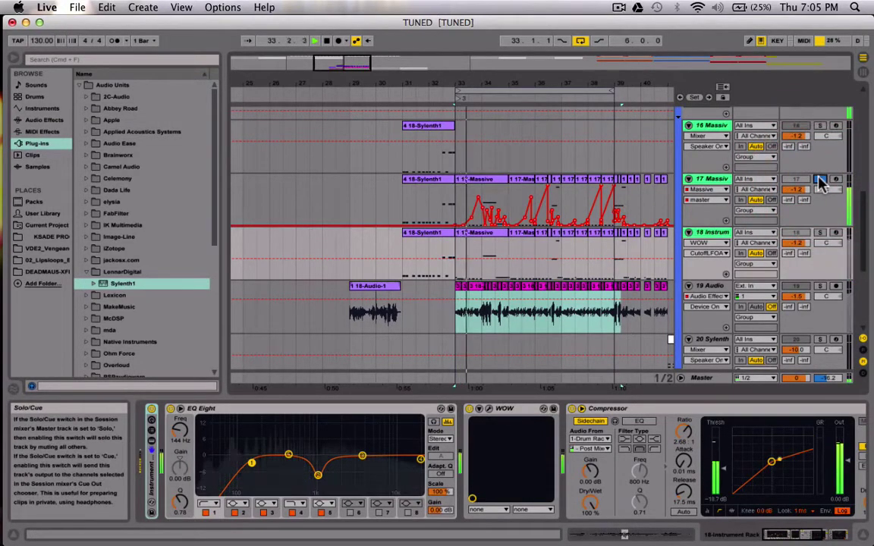
click(820, 180)
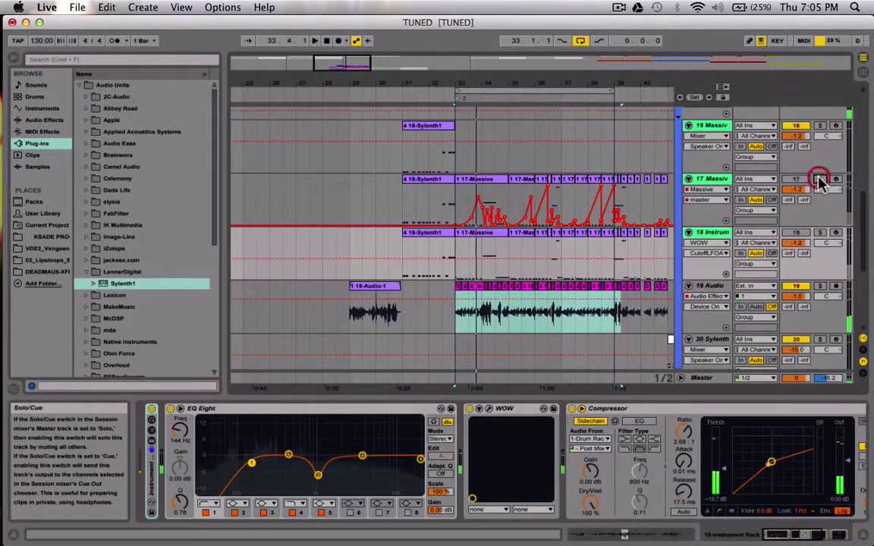
Step: In the 19 Audio effect rack, set the Device On macro to 0 and remap the second Vocoder's Device On range to 64–127
click(713, 287)
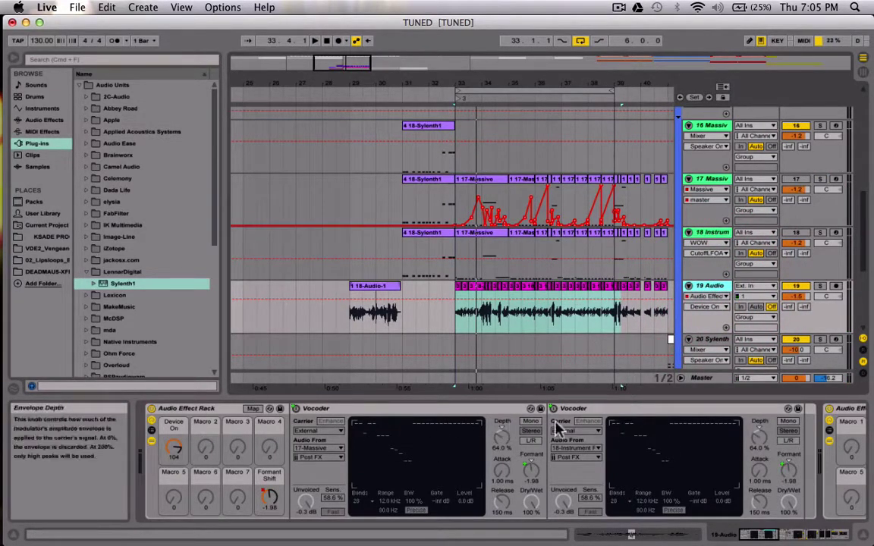
drag(173, 447, 173, 523)
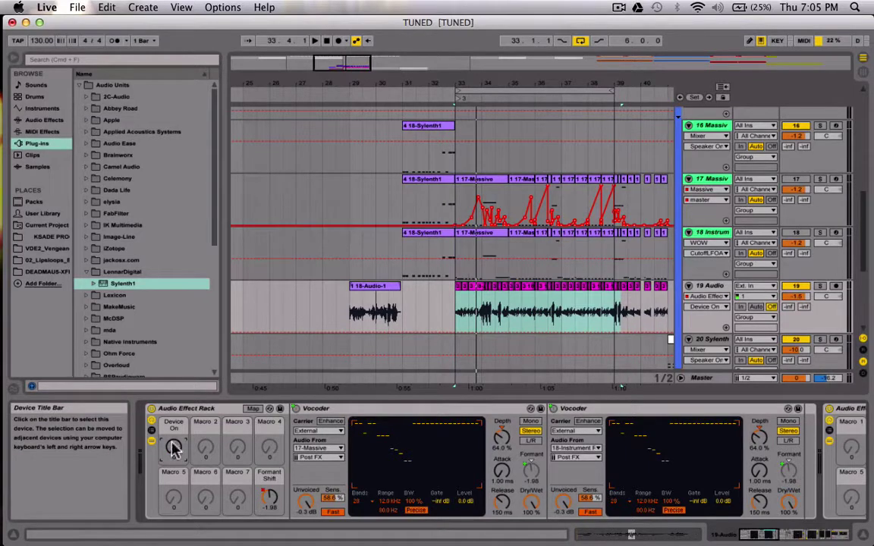
click(254, 411)
click(556, 411)
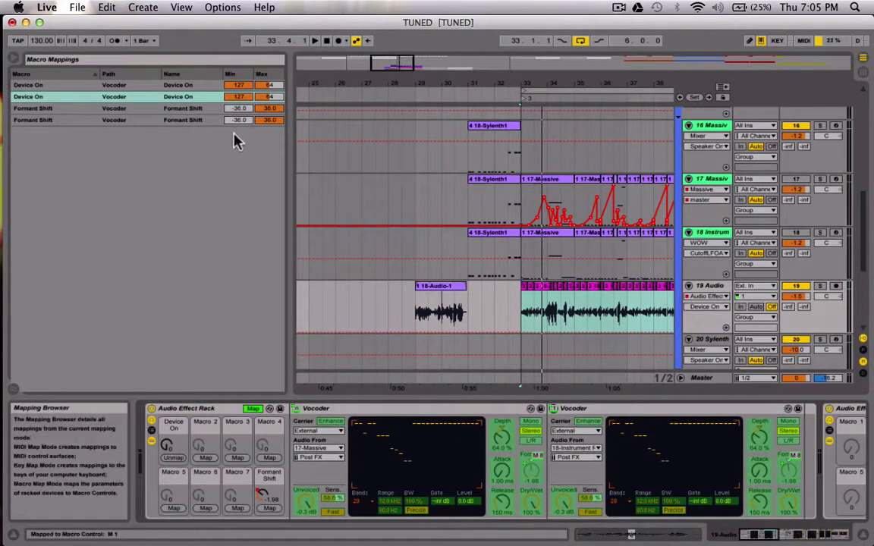
click(210, 98)
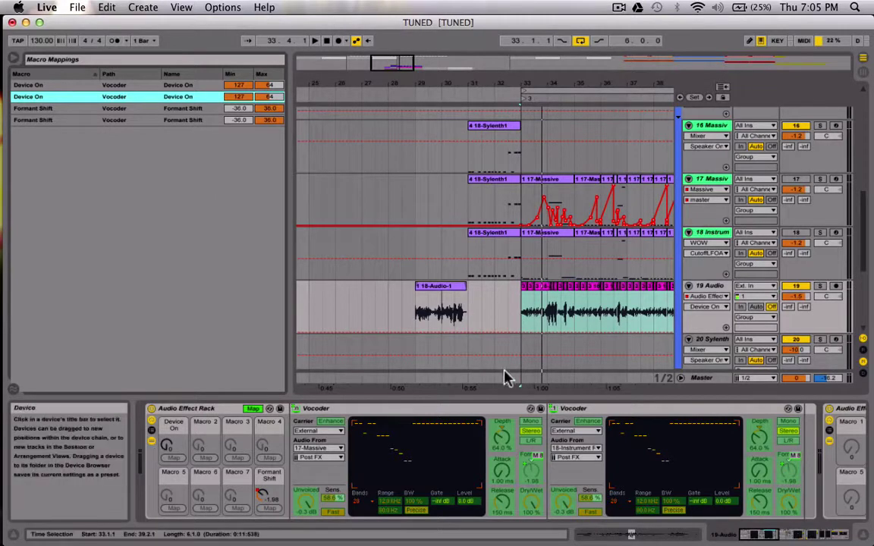
click(258, 100)
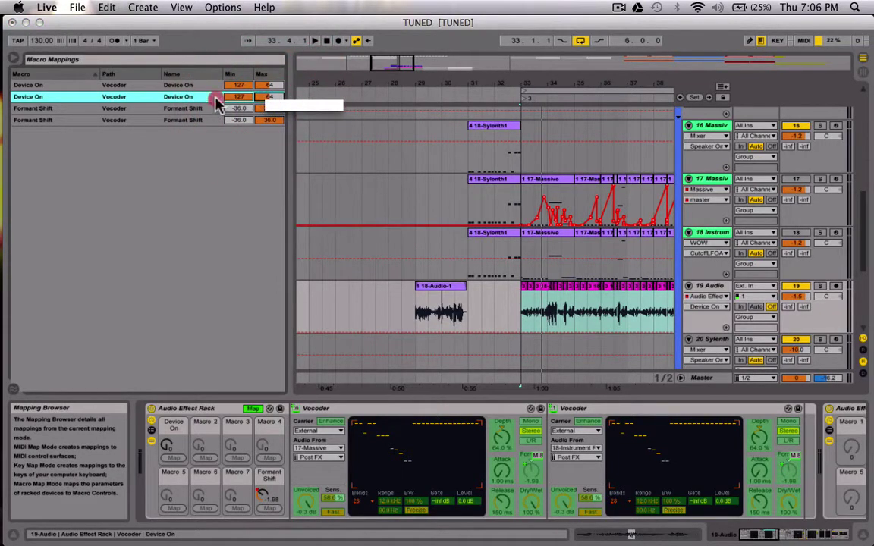
click(217, 103)
right_click(219, 102)
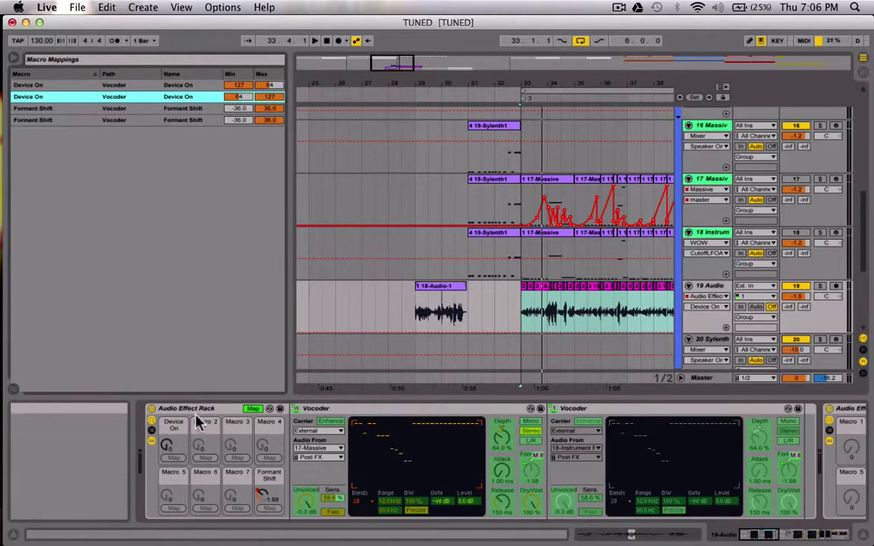
click(252, 408)
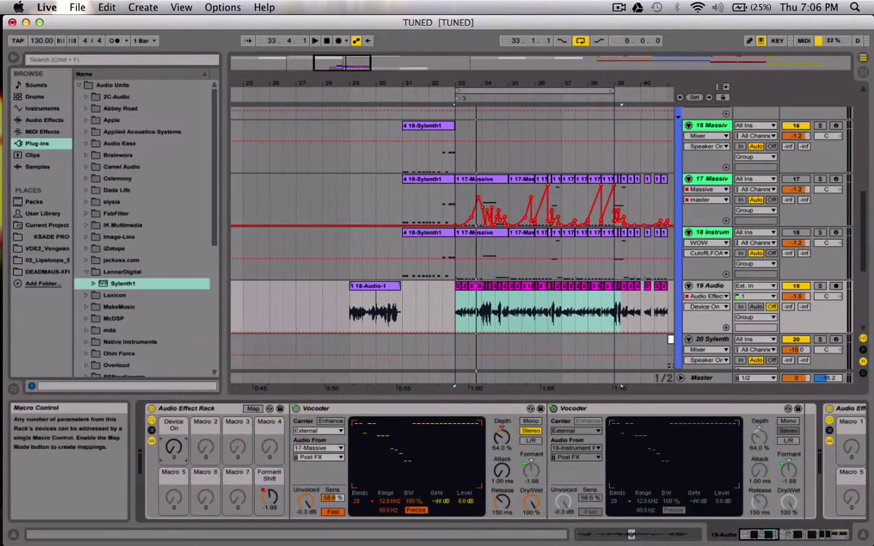
Step: Turn the Device On macro up to 127 to switch from the first Vocoder to the second
drag(173, 447, 174, 413)
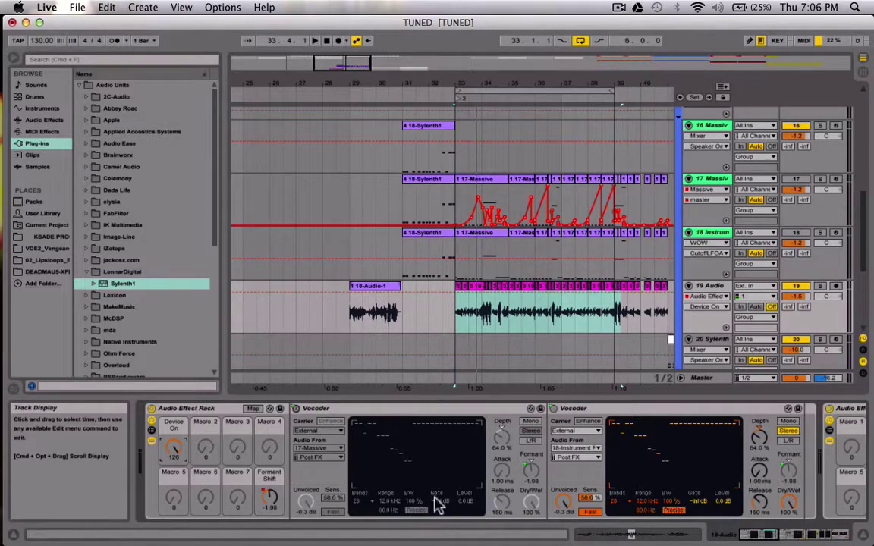
drag(173, 453, 173, 409)
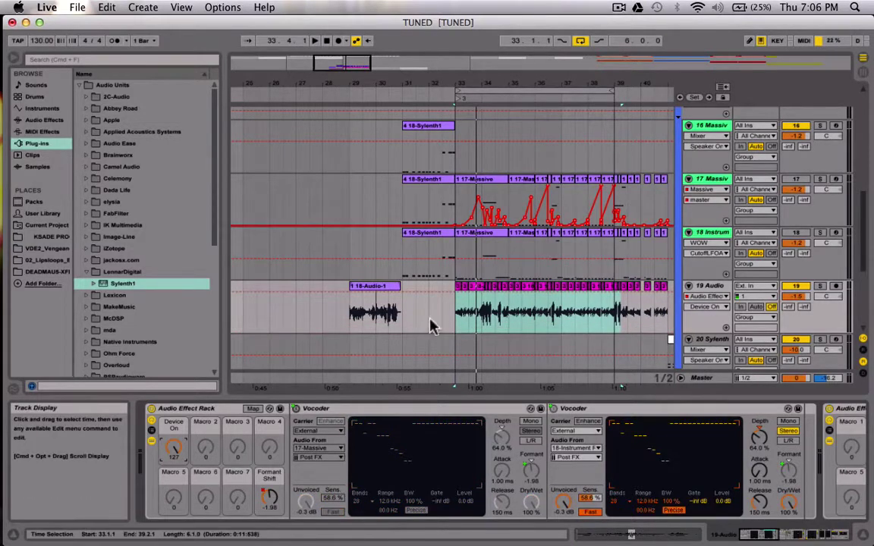
scroll(502, 313, right, 2)
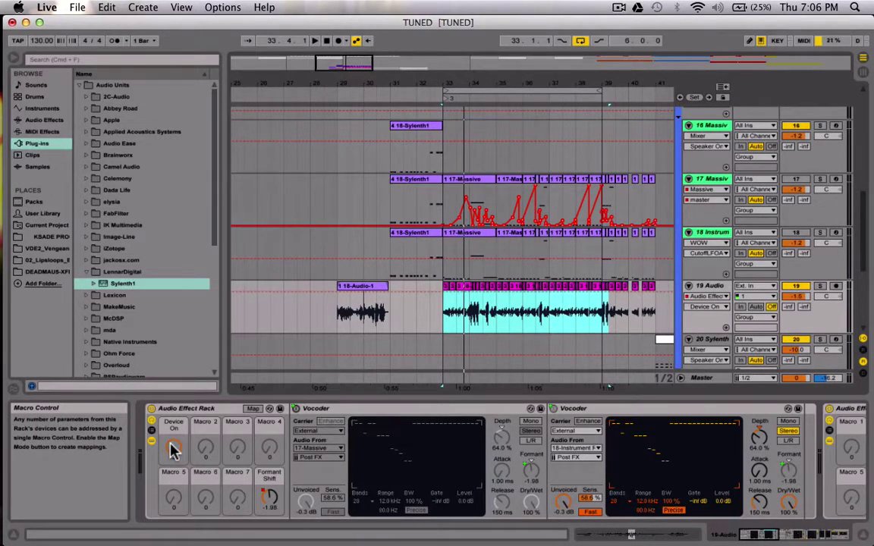
Step: Examine the 19 Audio device chain from the Vocoders through to the Reverb and play back a short passage
scroll(468, 445, right, 5)
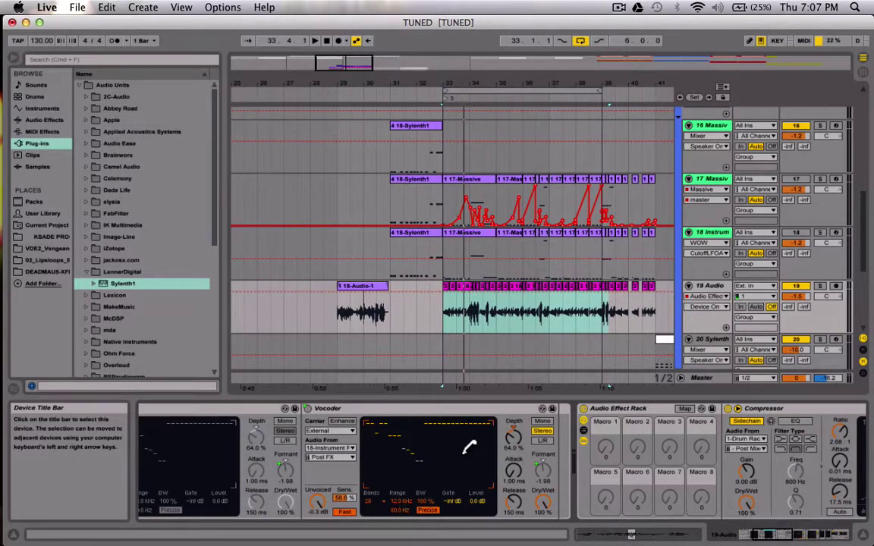
scroll(470, 447, right, 10)
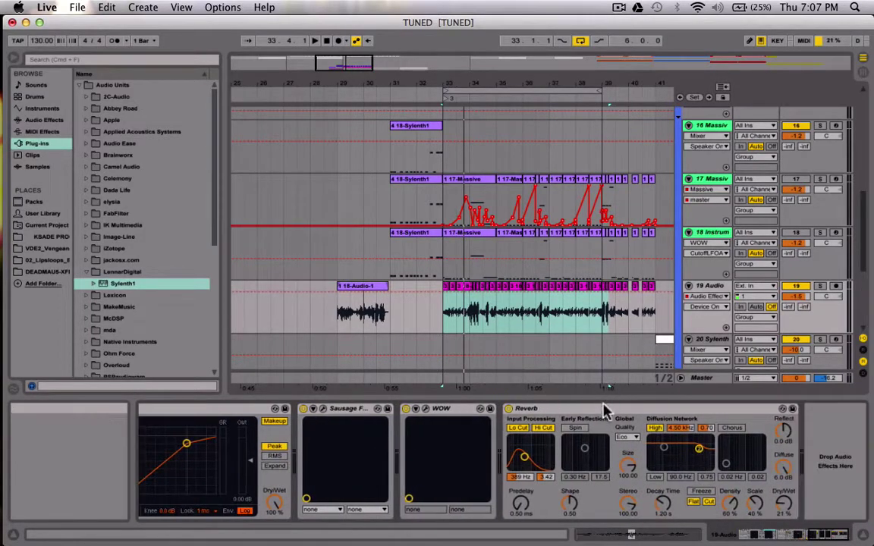
click(610, 409)
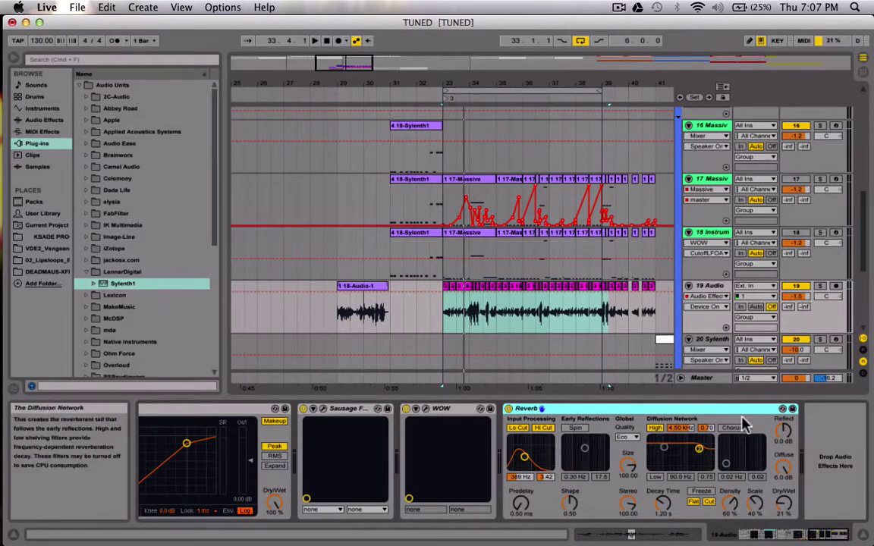
click(783, 465)
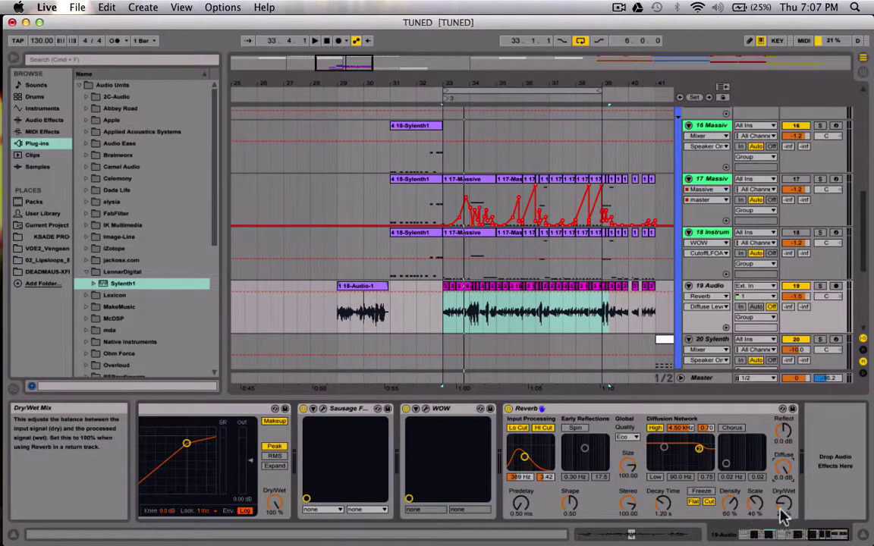
key(space)
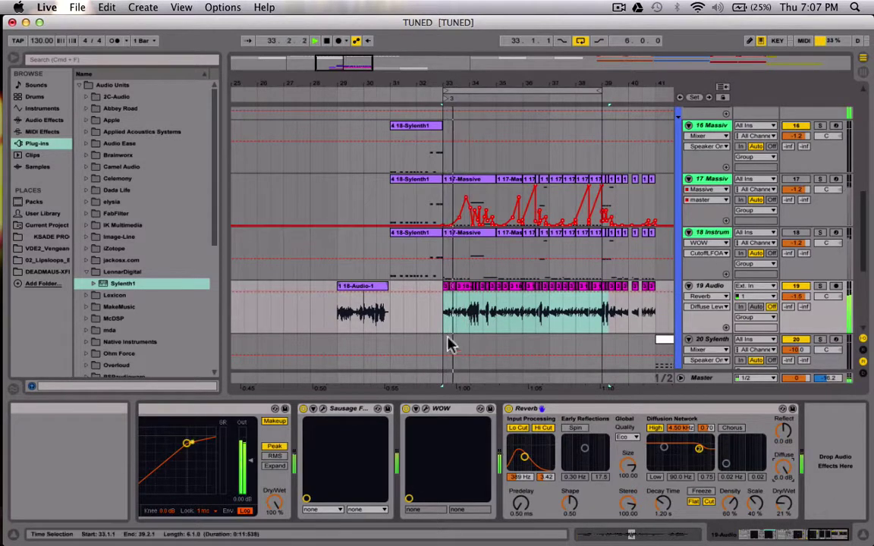
scroll(464, 467, left, 10)
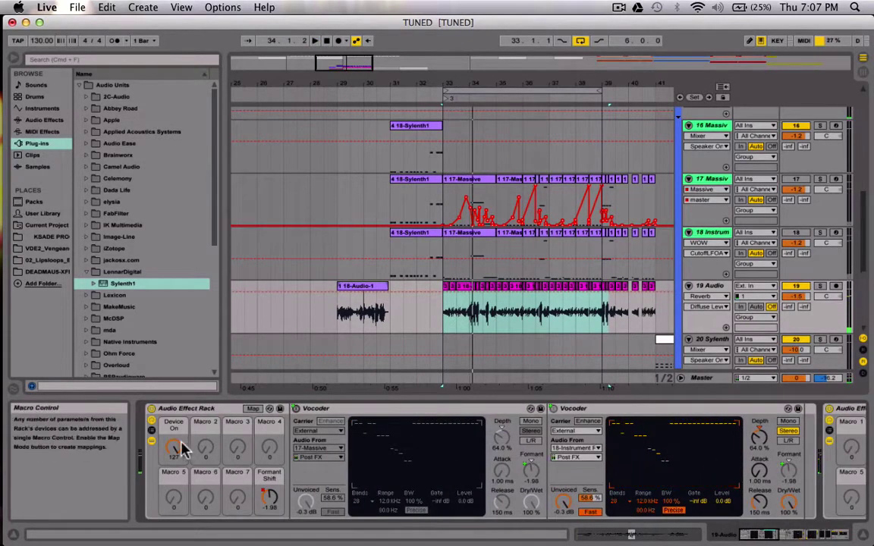
Step: Play back from bar 33 while switching between the two Vocoders with the Device On macro, ending at 10
click(176, 447)
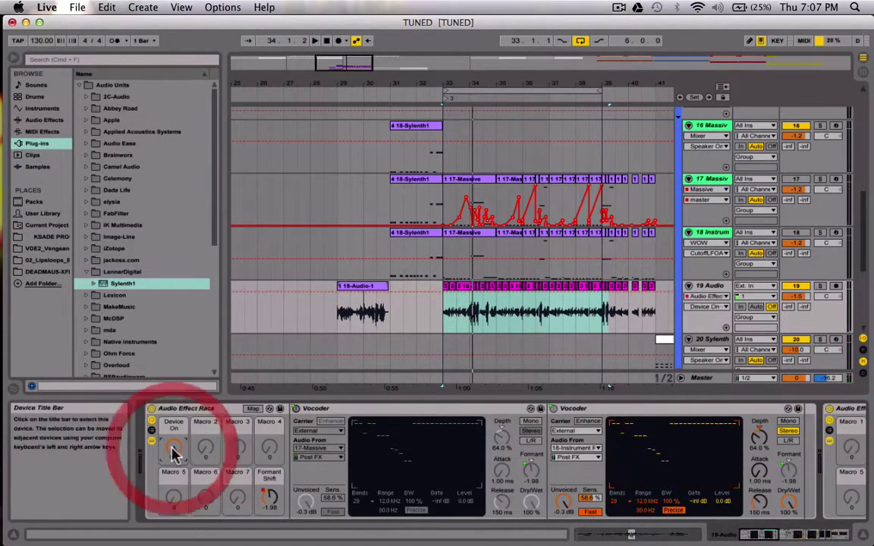
click(444, 312)
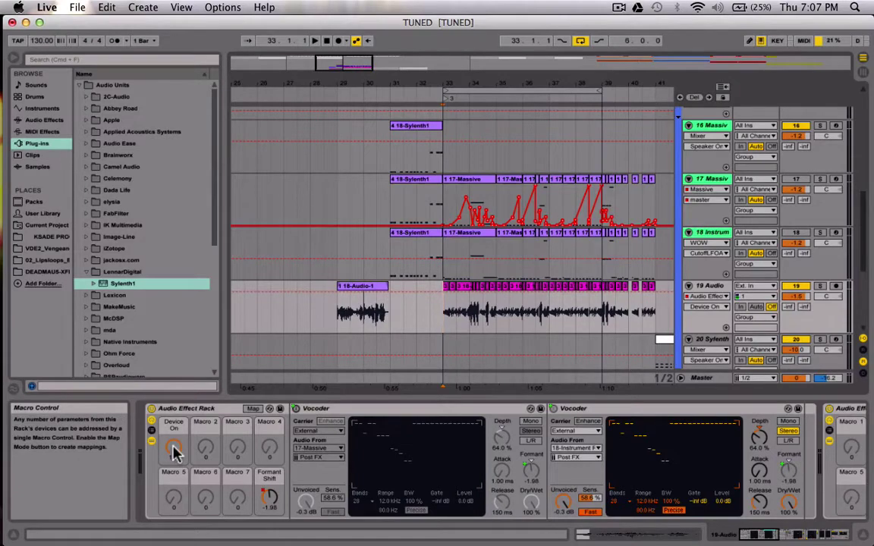
key(space)
drag(173, 449, 174, 436)
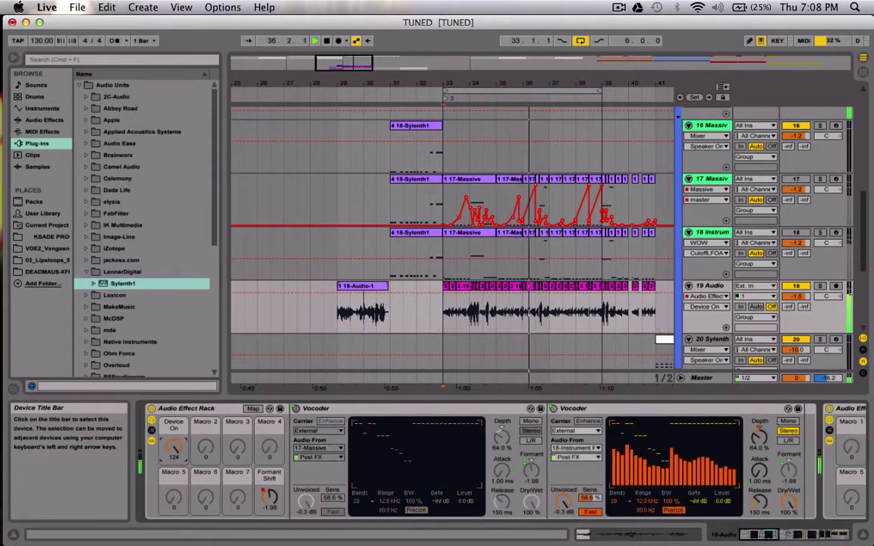
key(space)
drag(175, 452, 174, 444)
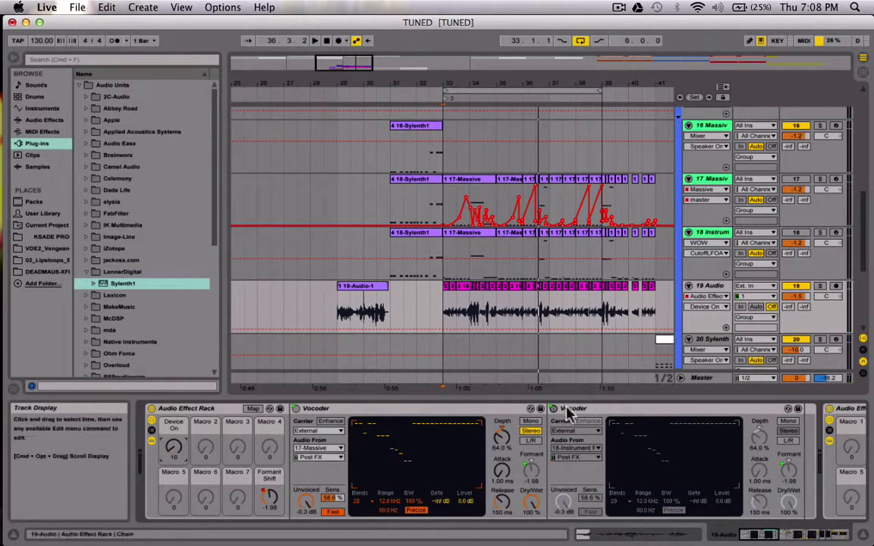
Step: Expand the Instrument Rack on the 18 Instrument Rack track and open its Sylenth1 plug-in window
click(578, 409)
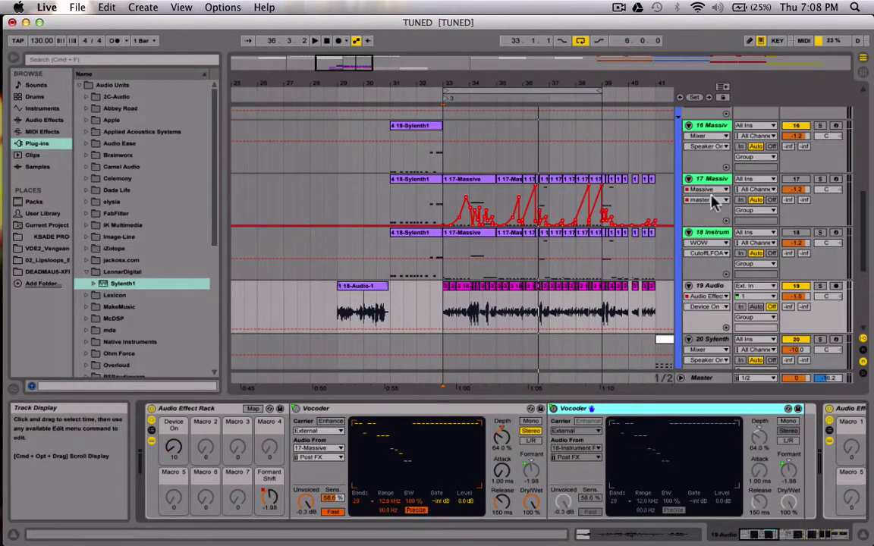
click(713, 232)
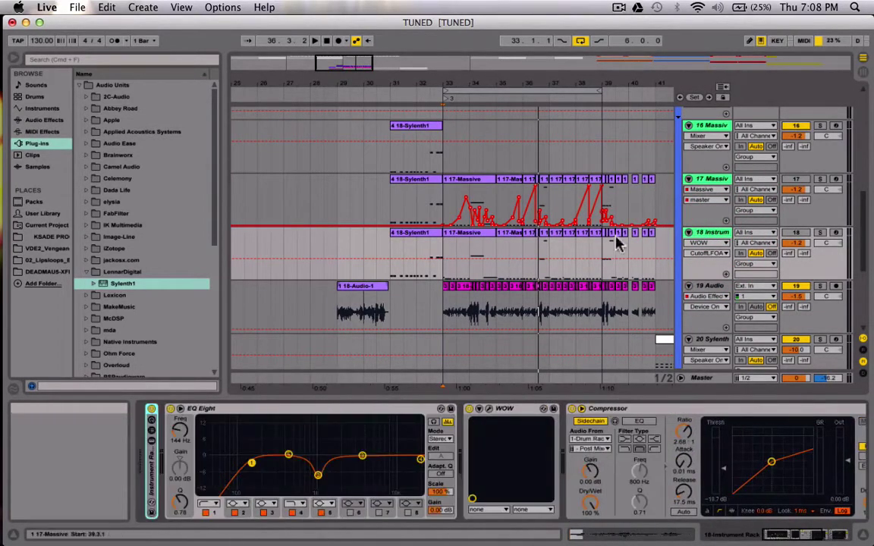
click(719, 234)
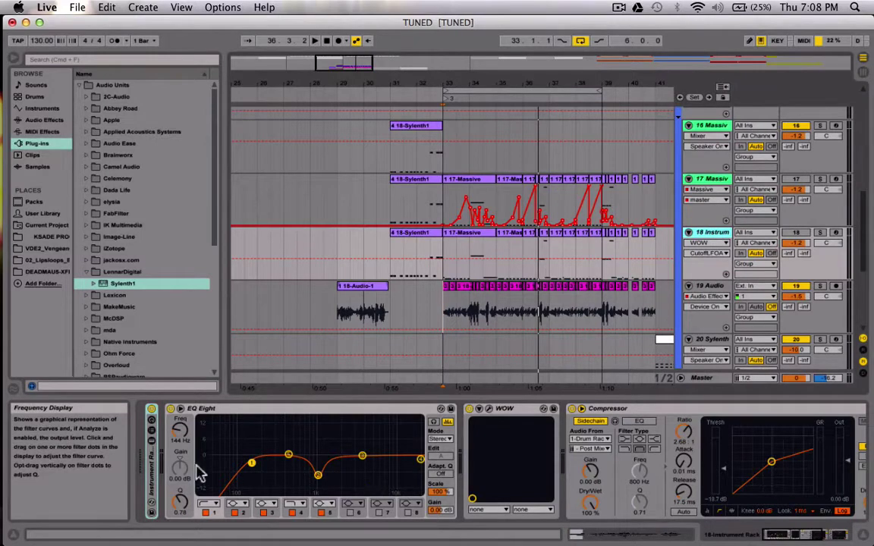
click(153, 468)
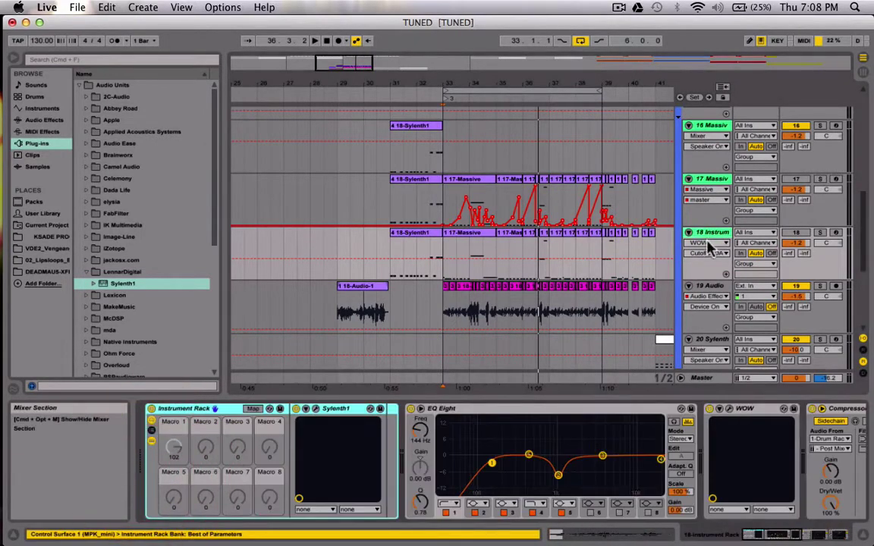
click(371, 409)
click(371, 410)
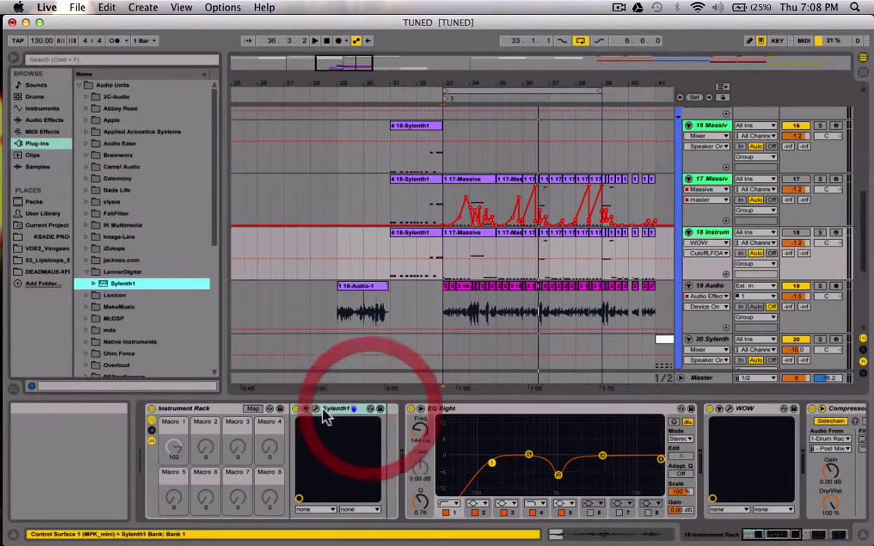
click(316, 408)
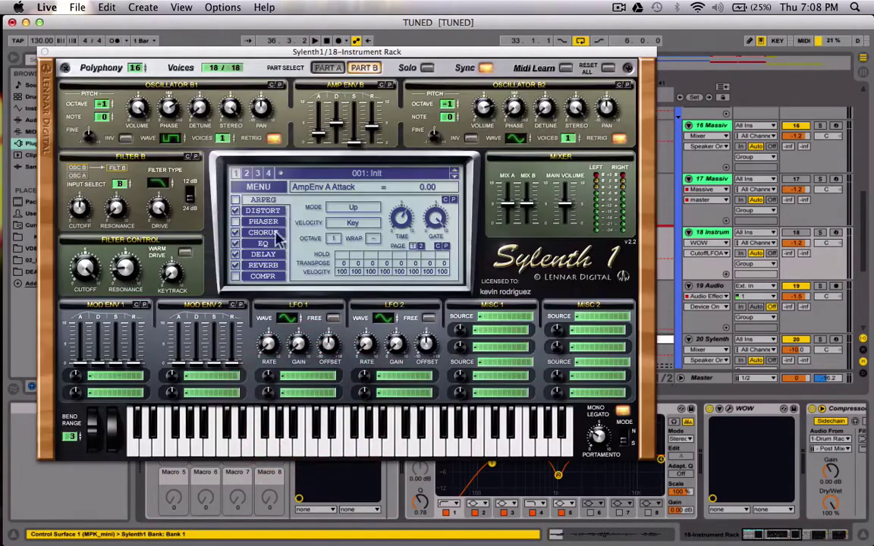
Step: Load the riserksa2.fxp preset from the sylenthpresets folder into Sylenth1
click(256, 188)
click(282, 199)
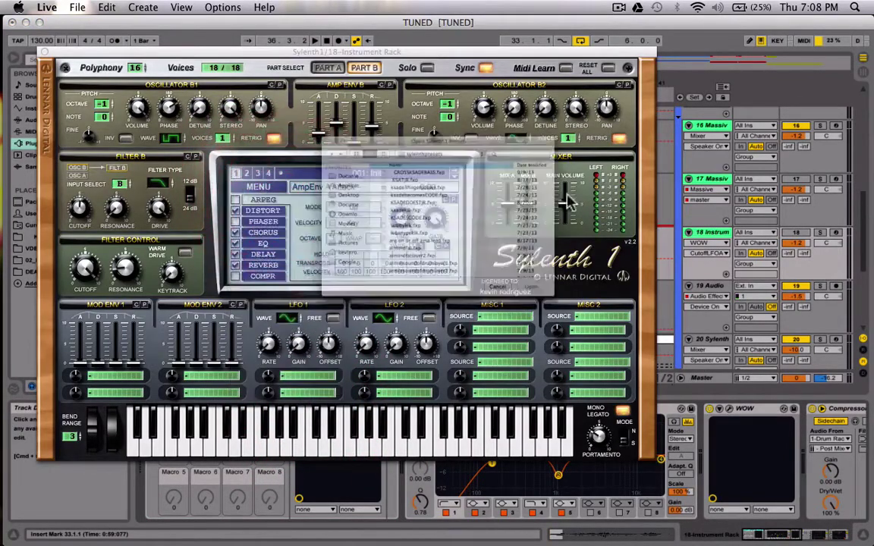
scroll(447, 236, down, 10)
scroll(447, 237, down, 5)
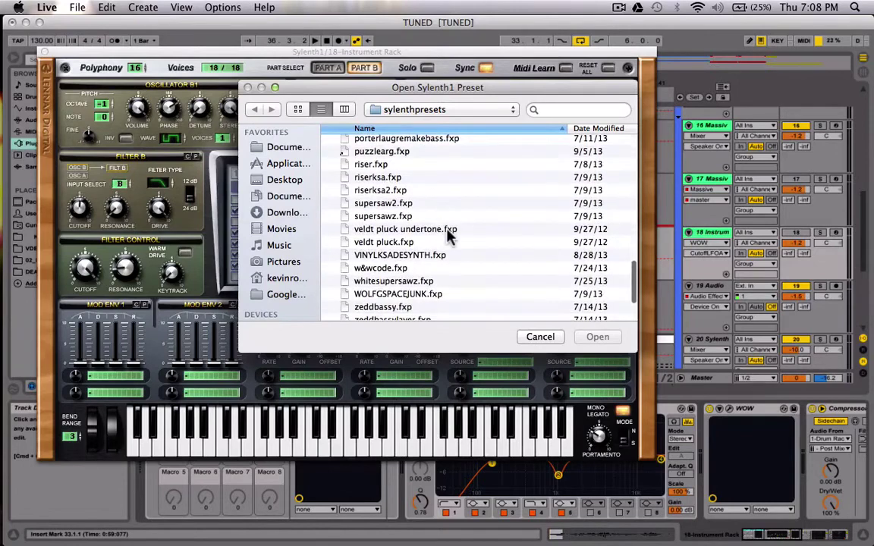
scroll(447, 238, down, 2)
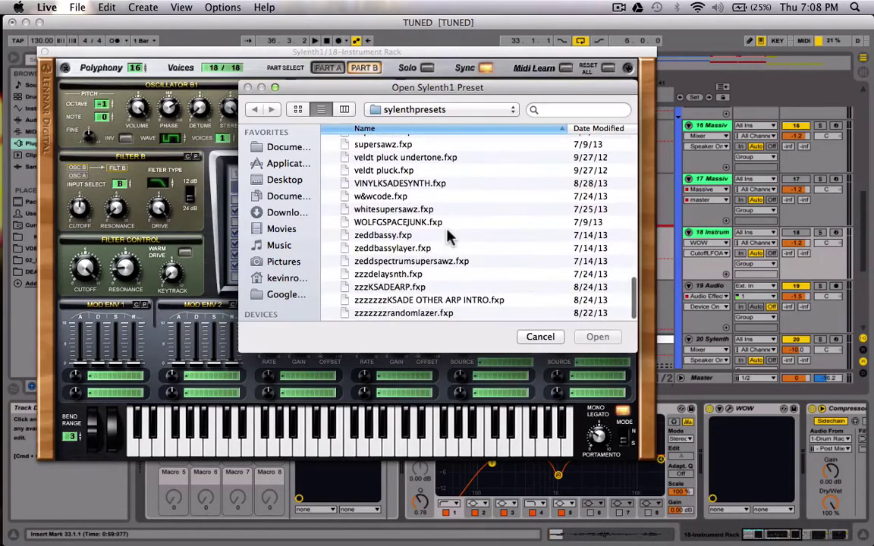
scroll(447, 237, up, 5)
scroll(447, 237, up, 5)
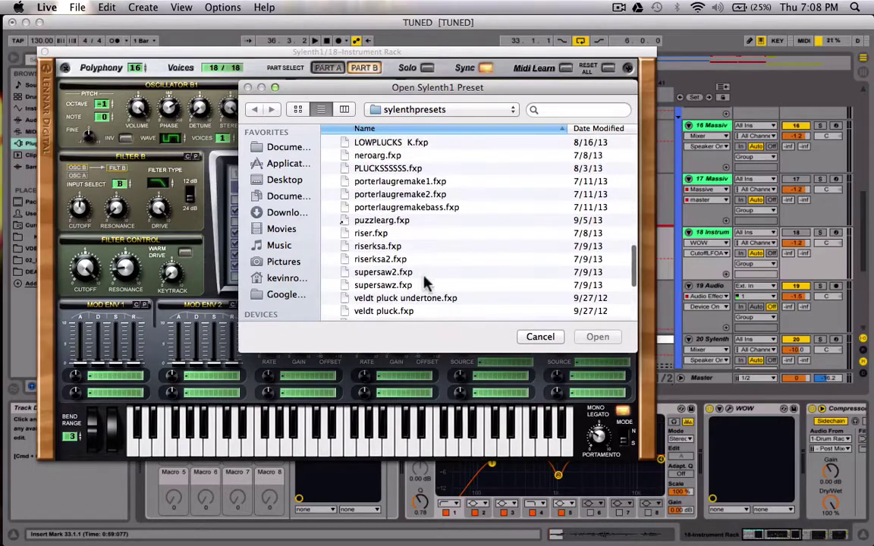
double_click(391, 260)
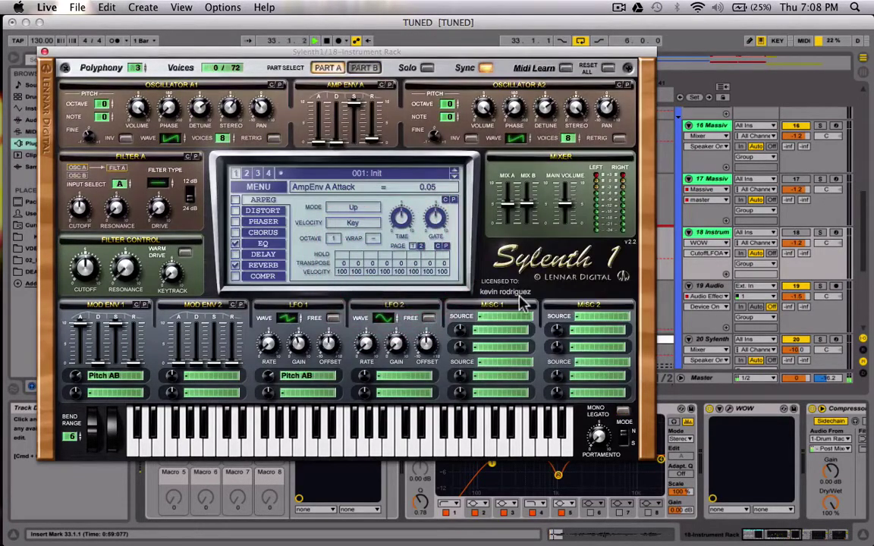
Step: Close the Sylenth1 window, turn the 19 Audio rack's Device On macro fully up for the second Vocoder, and resume playback
click(44, 52)
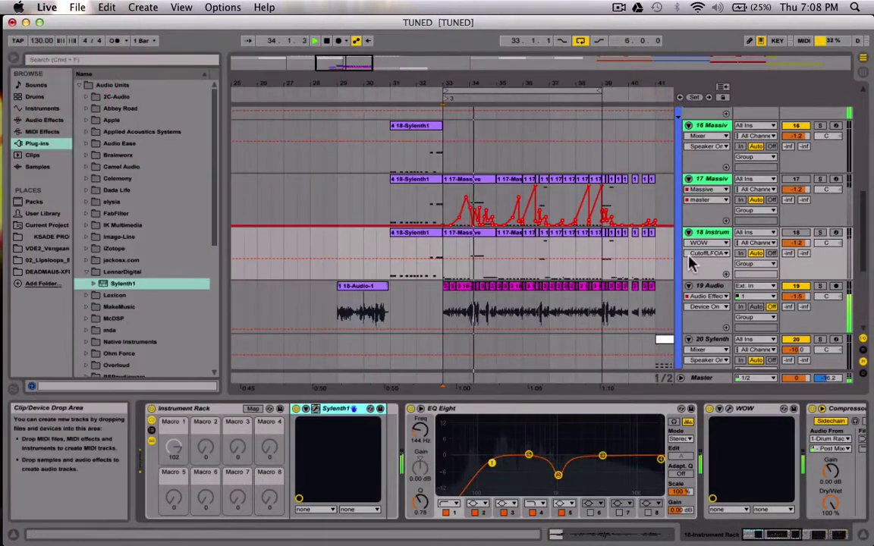
click(709, 285)
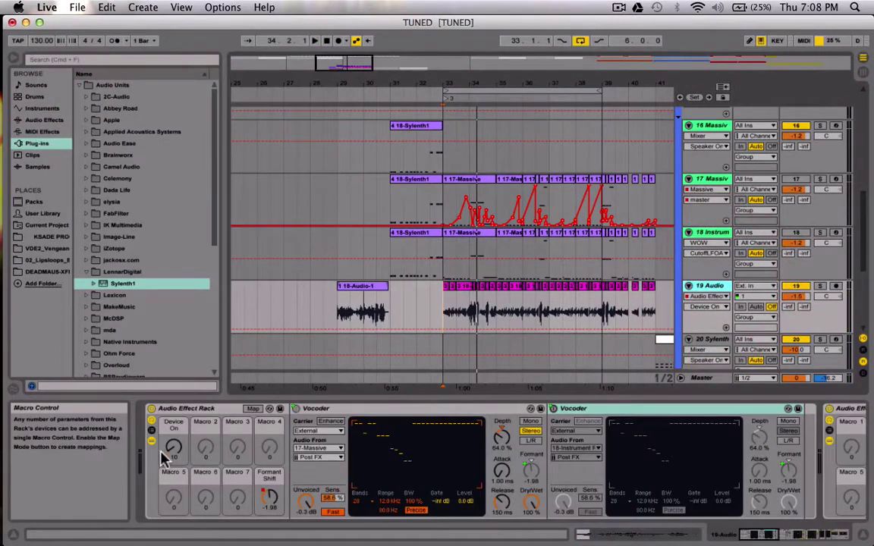
mouse_move(174, 455)
mouse_down()
mouse_move(172, 446)
mouse_move(173, 455)
mouse_up()
key(space)
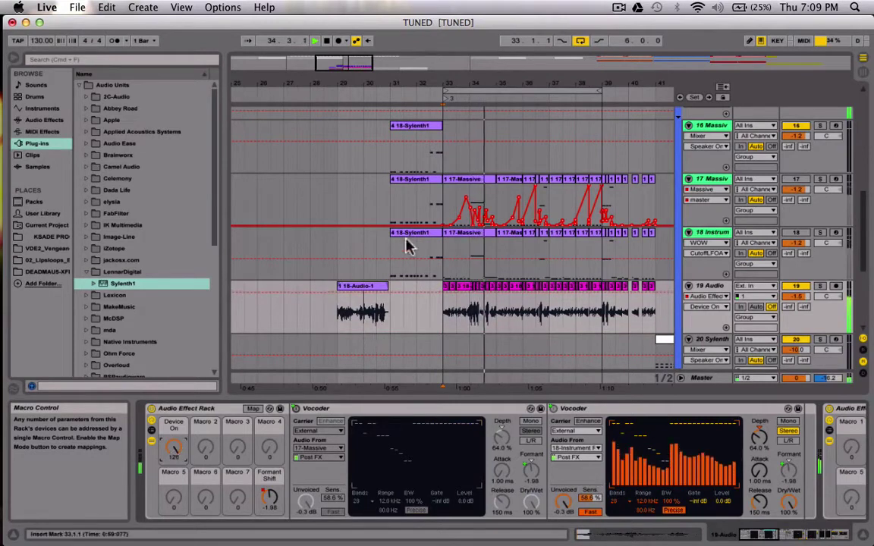
Step: Consolidate the 18 Instrument Rack track's clips from bar 33 to bar 39 into a single clip
click(480, 239)
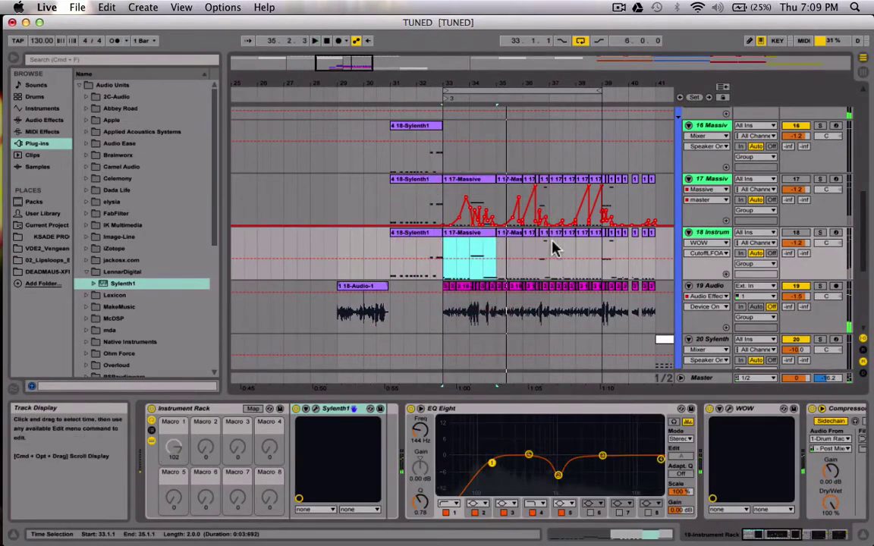
shift+click(598, 237)
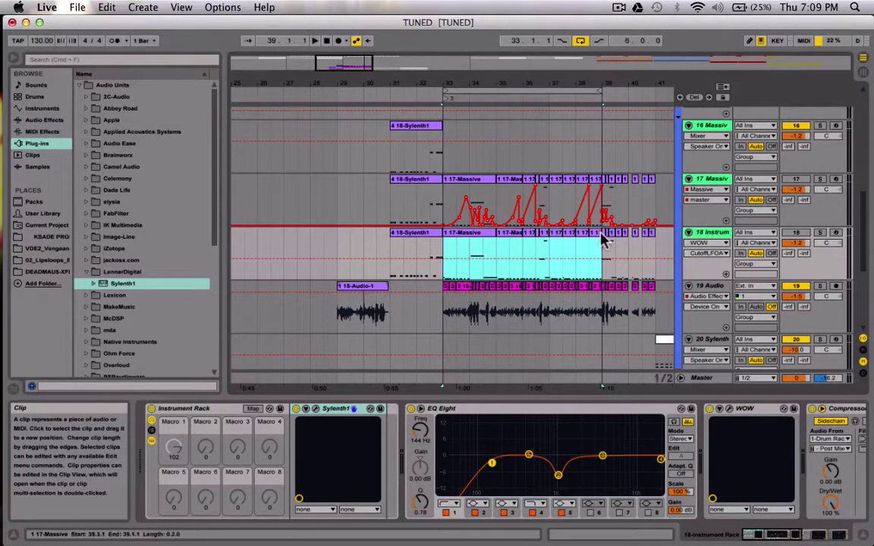
key(super+j)
Step: Transpose all notes in the consolidated 18 Instrument Rack clip up one octave, to F2–F#4
double_click(570, 237)
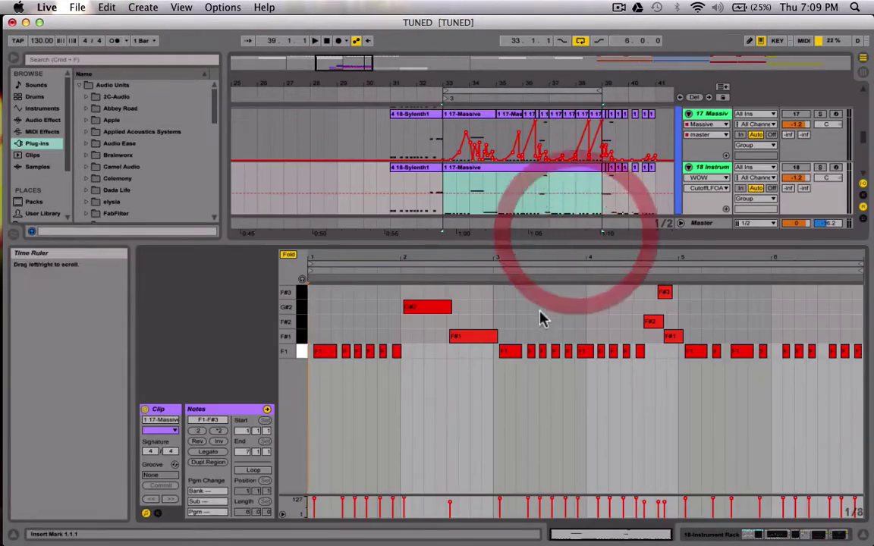
key(super+a)
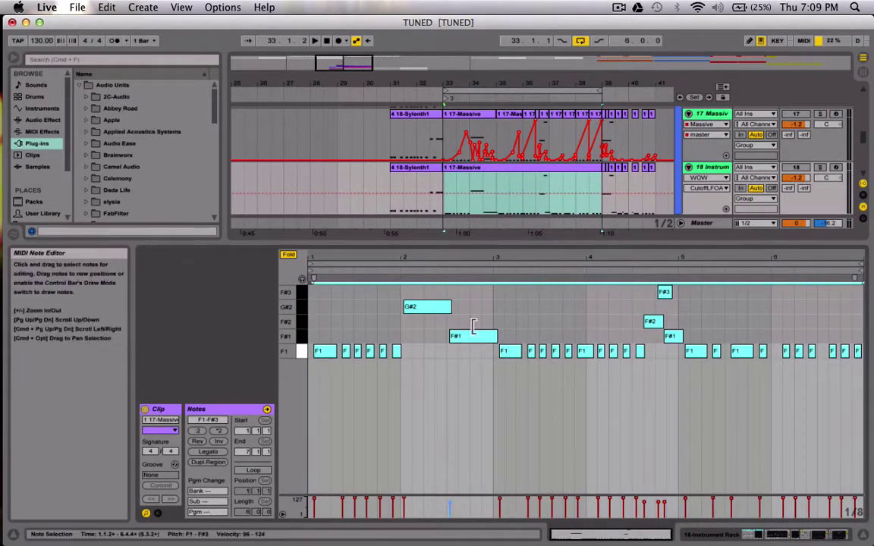
key(shift+Up)
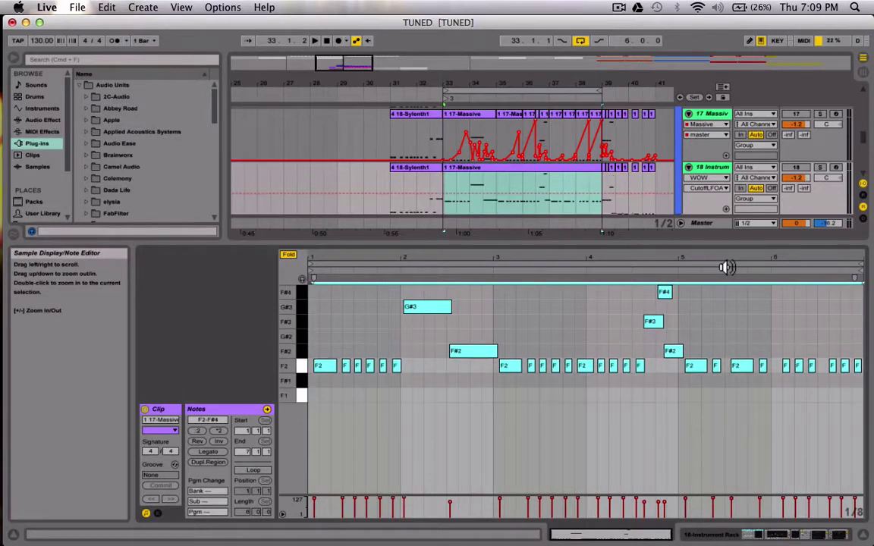
Step: Play back the transposed carrier clip and switch 19 Audio to the Massive-fed Vocoder by turning the Device On macro fully down
key(space)
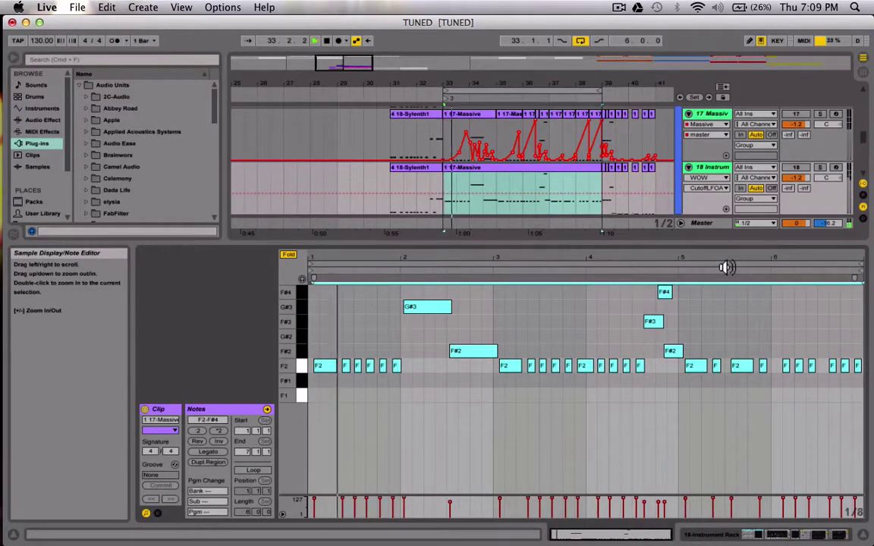
key(shift+Tab)
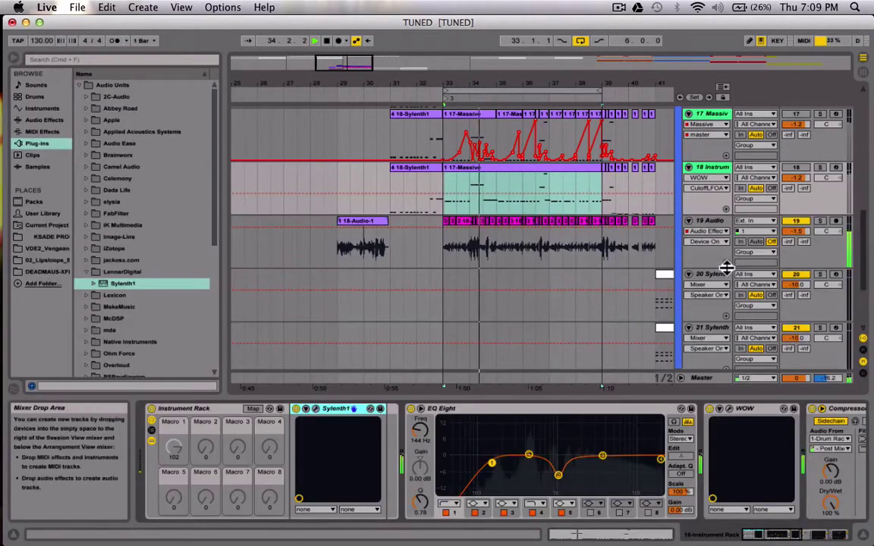
key(space)
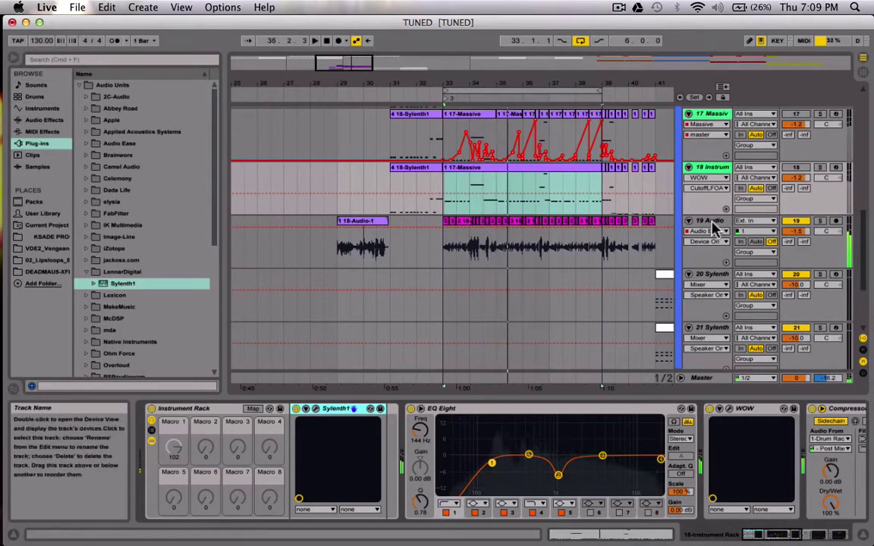
click(712, 220)
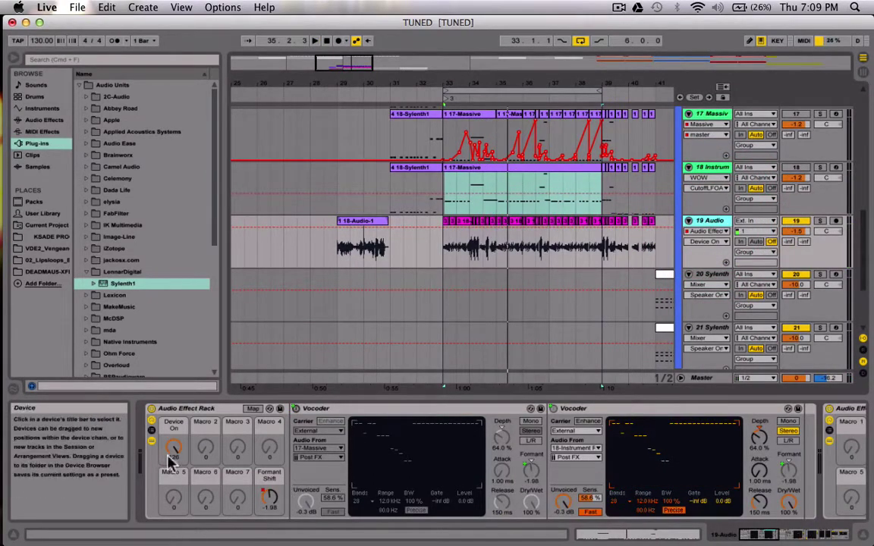
key(space)
mouse_move(175, 448)
mouse_down()
mouse_move(175, 403)
mouse_move(175, 443)
mouse_up()
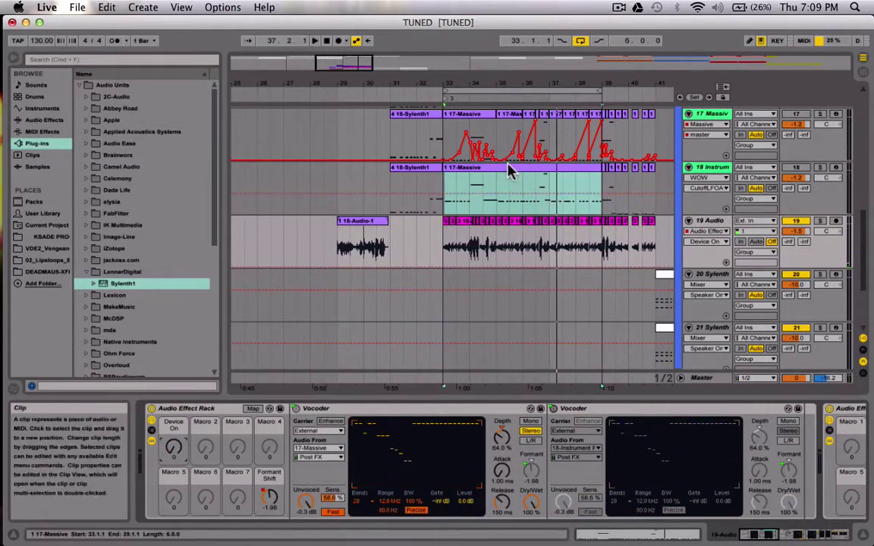
Step: Transpose all notes in the 18 Instrument Rack clip up another octave, to F3–F#5, and lengthen them by one grid step
double_click(511, 170)
click(574, 299)
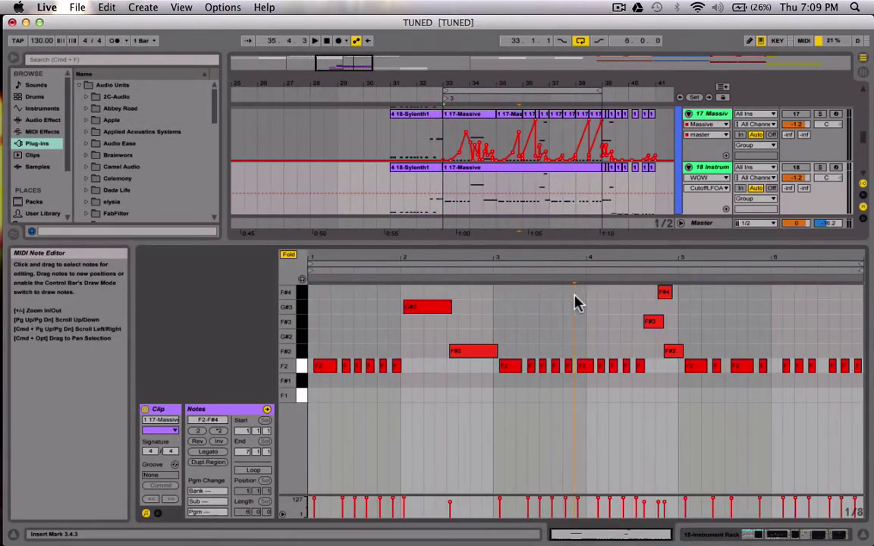
click(565, 299)
key(super+a)
key(shift+Up)
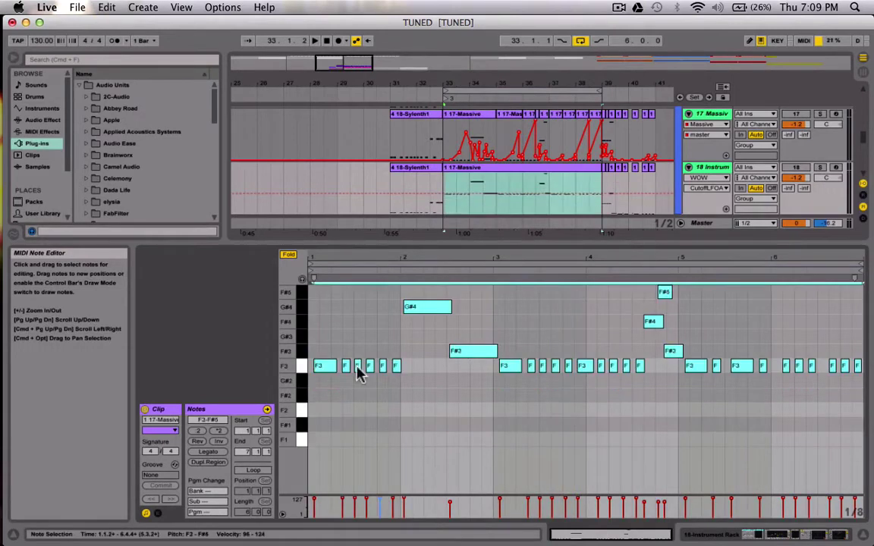
key(shift+Right)
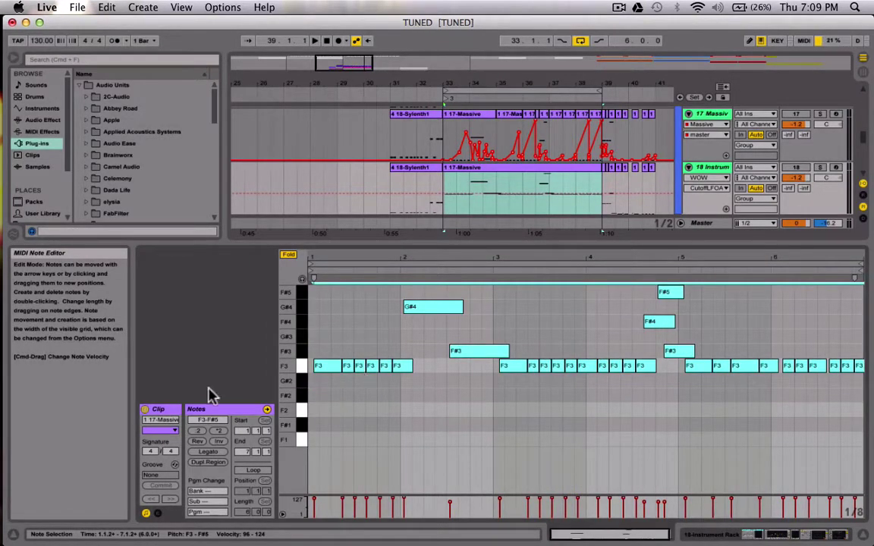
Step: Play from bar 33 and set Macro 1 of the 18 Instrument Rack to 127
key(space)
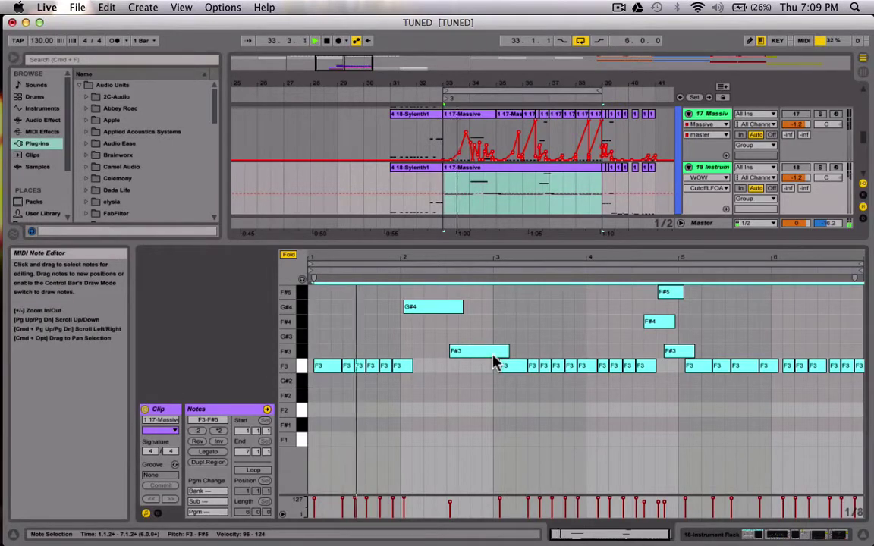
click(707, 167)
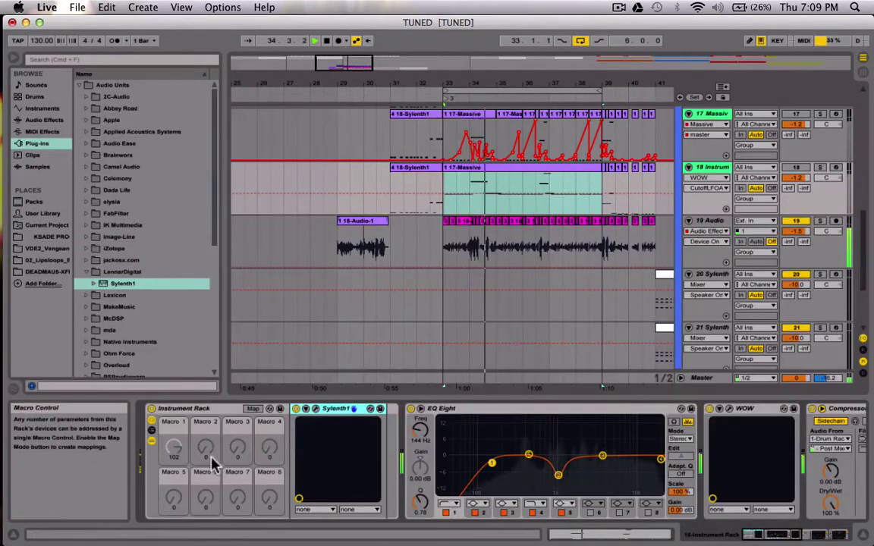
click(175, 447)
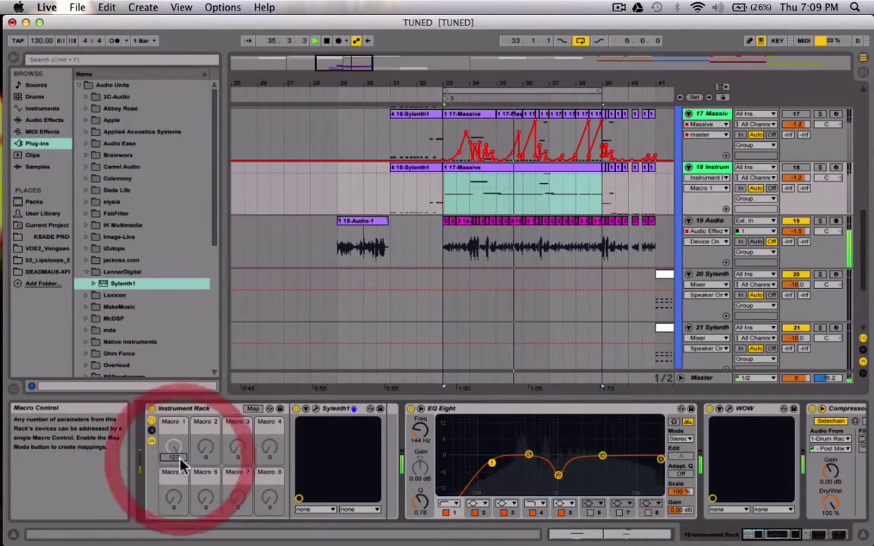
Step: Set the Device On macro on 19 Audio to 127 to hear the Sylenth1-fed Vocoder, and stop playback
click(711, 222)
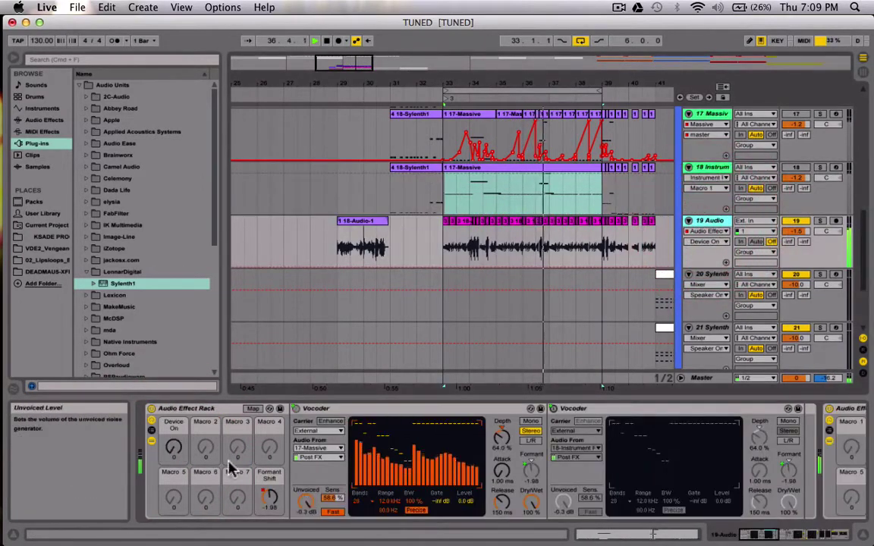
drag(174, 448, 174, 409)
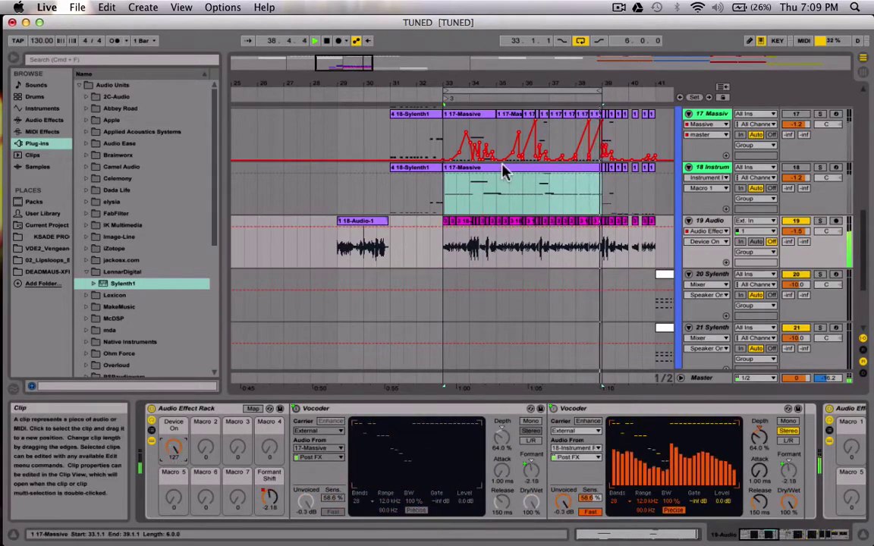
key(space)
Step: Load the whitesupersawz.fxp preset from the sylenthpresets folder into Sylenth1 on the 18 Instrument Rack track and close the plug-in window
click(711, 169)
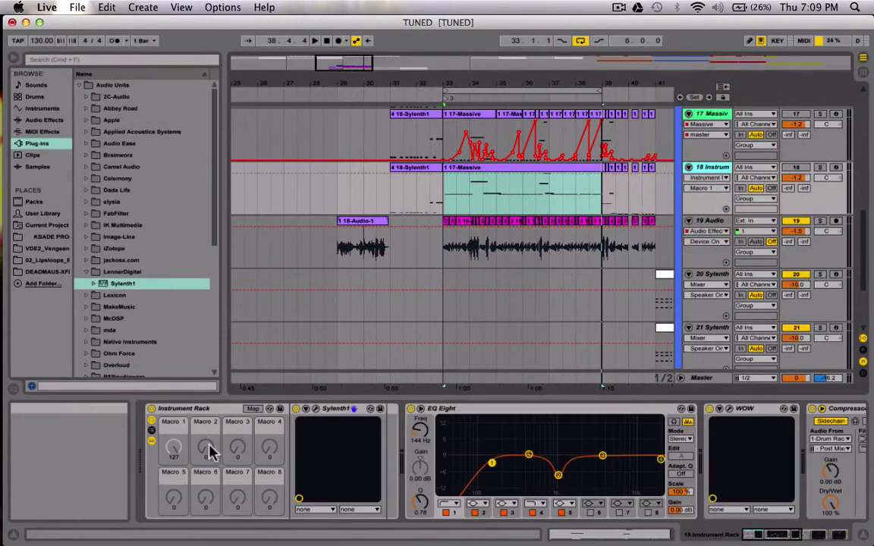
click(307, 409)
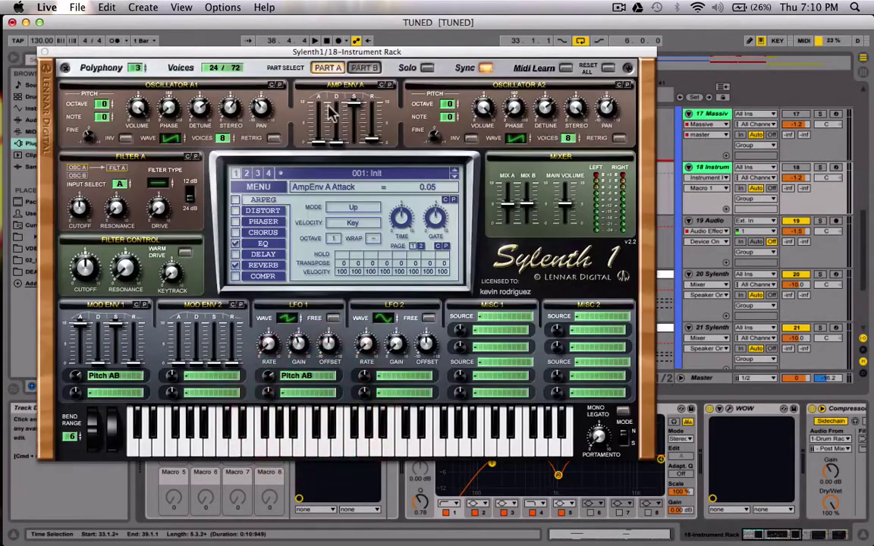
click(258, 186)
click(261, 198)
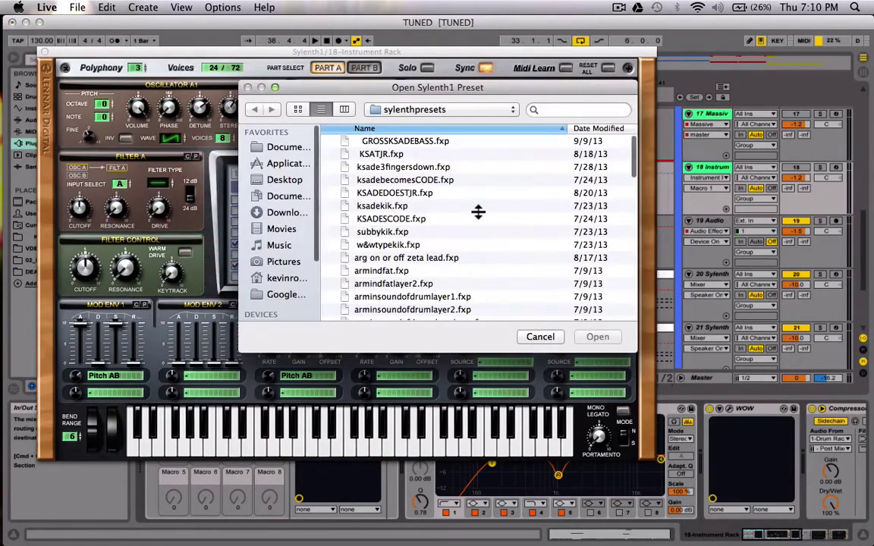
scroll(482, 214, down, 10)
scroll(478, 217, down, 8)
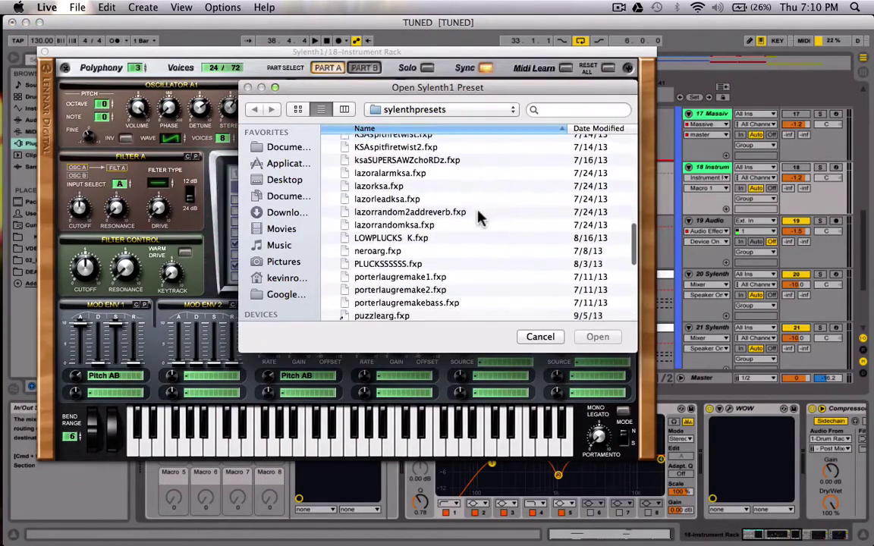
scroll(479, 218, down, 5)
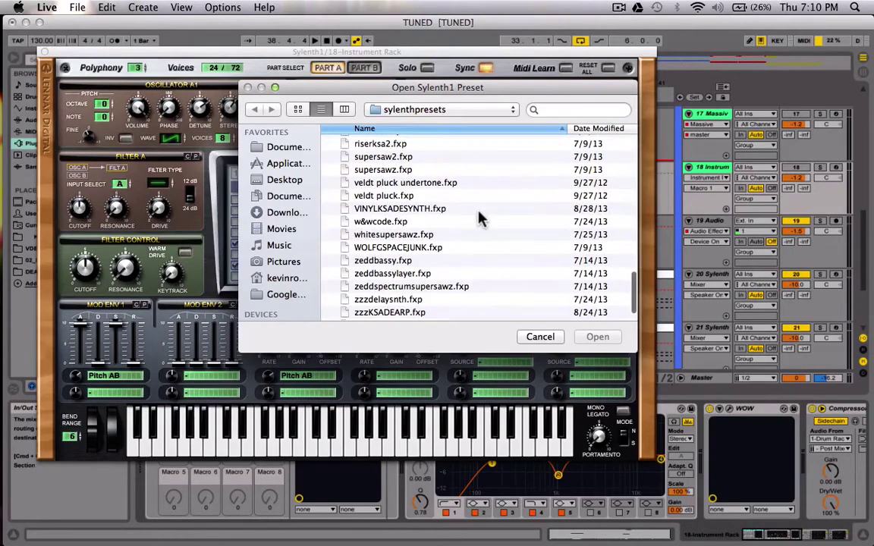
double_click(382, 231)
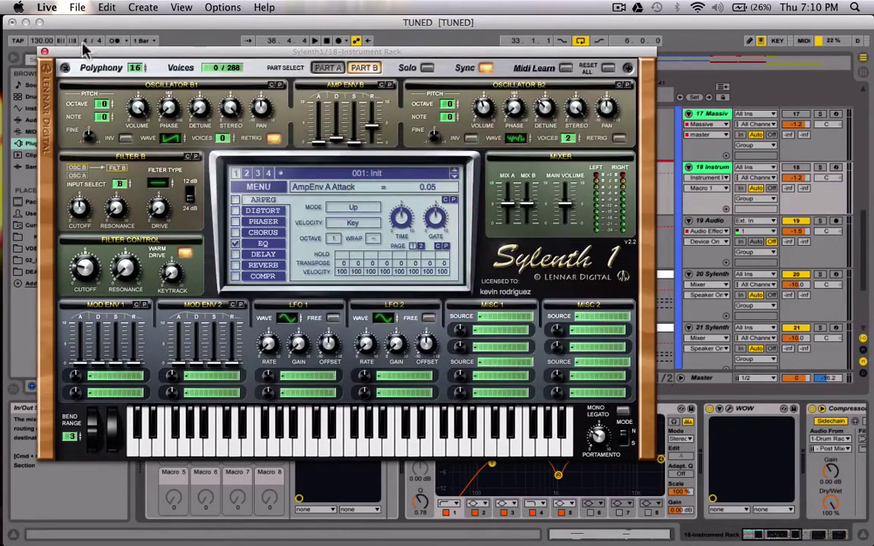
click(44, 52)
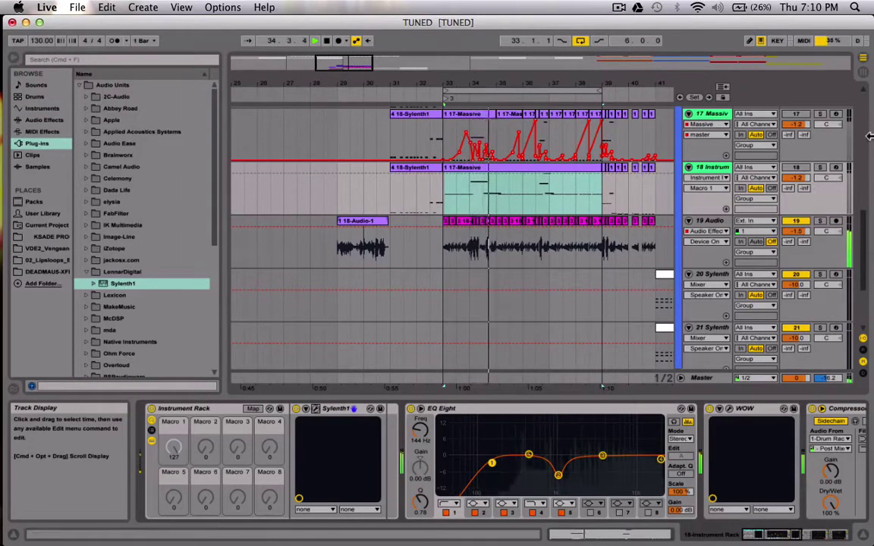
Step: Review the device chains of the 17 Massive and 18 Instrument Rack carrier tracks alongside the two Vocoders on 19 Audio
click(711, 221)
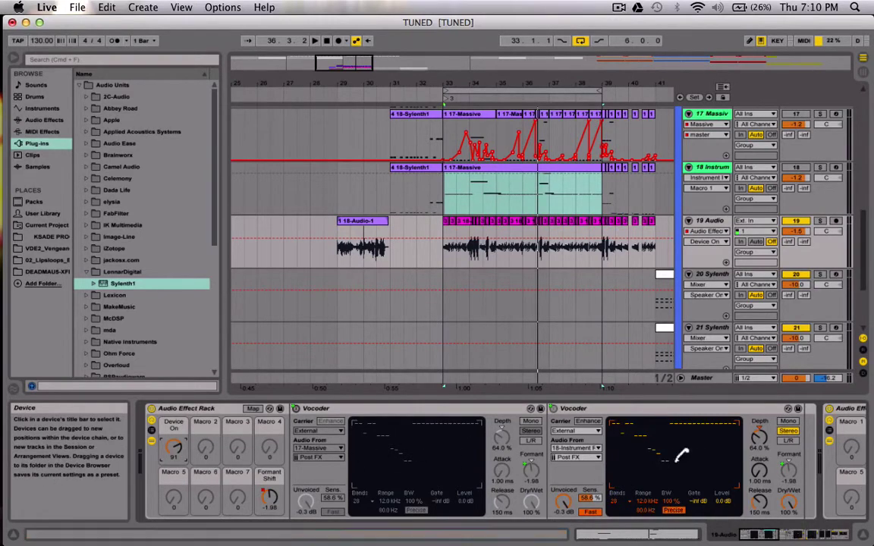
click(707, 113)
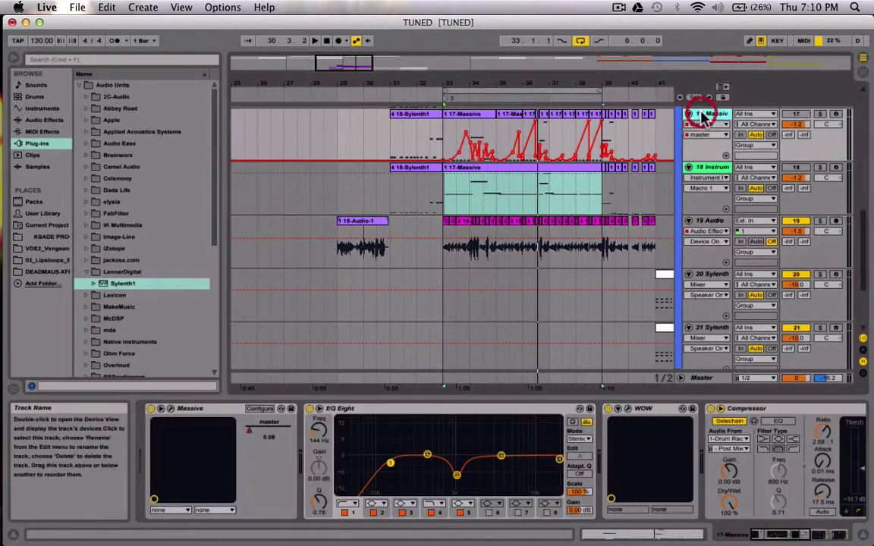
click(707, 167)
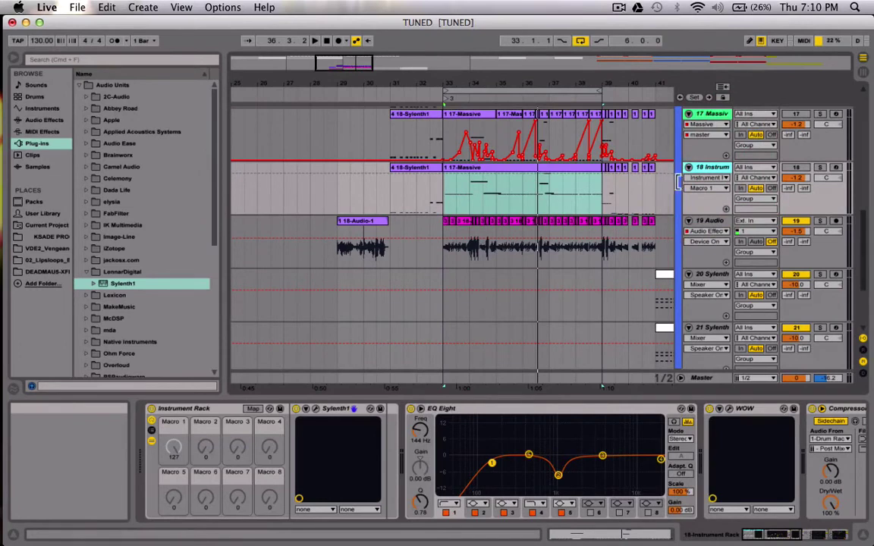
click(708, 220)
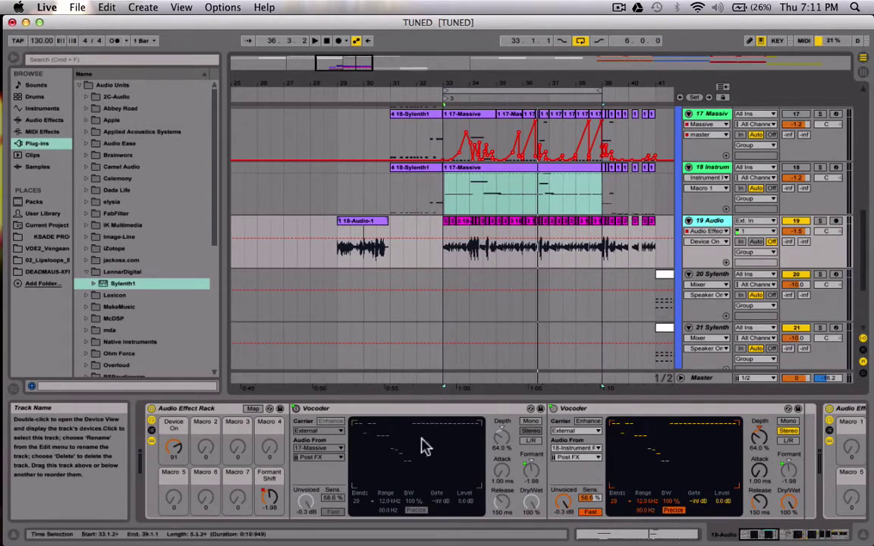
Step: Set the 19 Audio rack's Device On macro to 25 and inspect the macro mapping ranges of both Vocoders
click(174, 451)
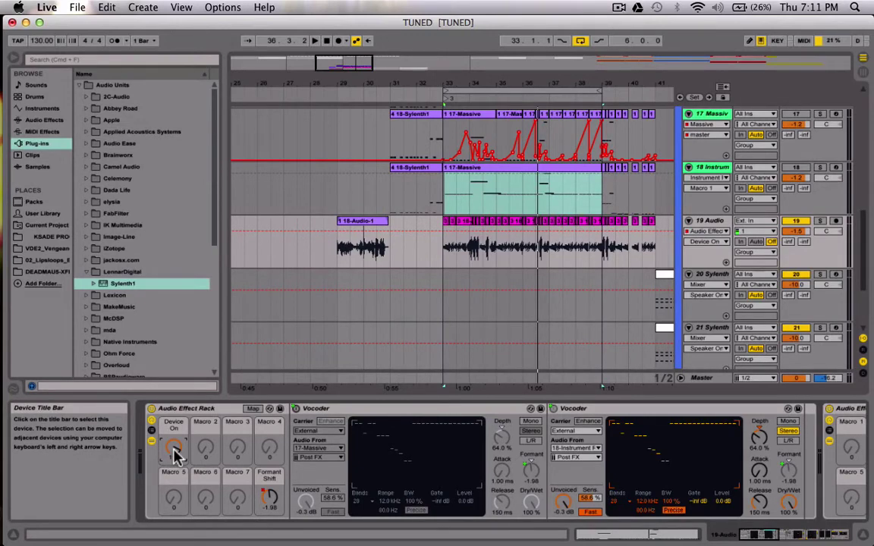
click(712, 222)
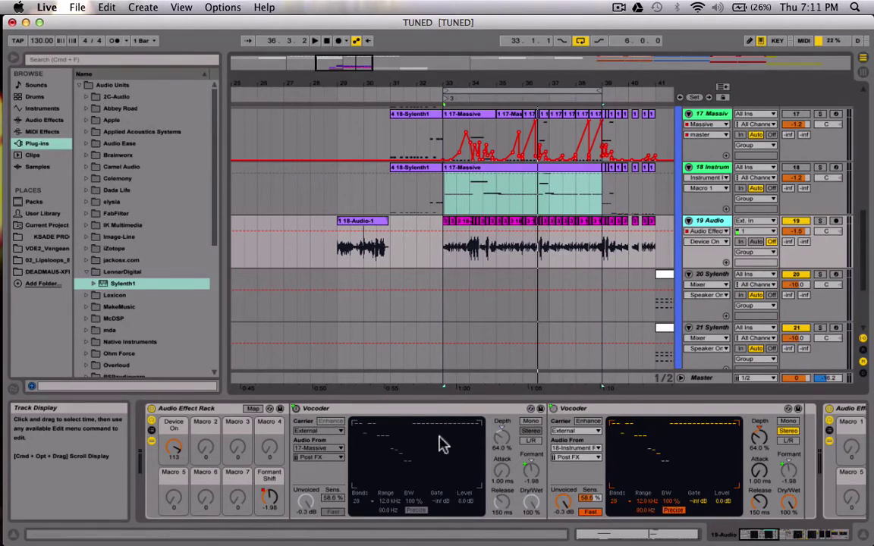
drag(170, 445, 170, 515)
click(252, 408)
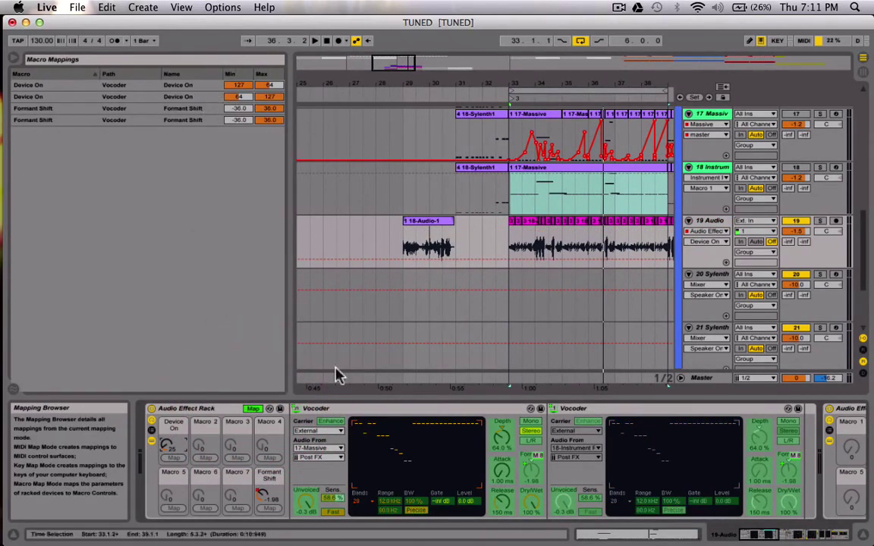
click(252, 408)
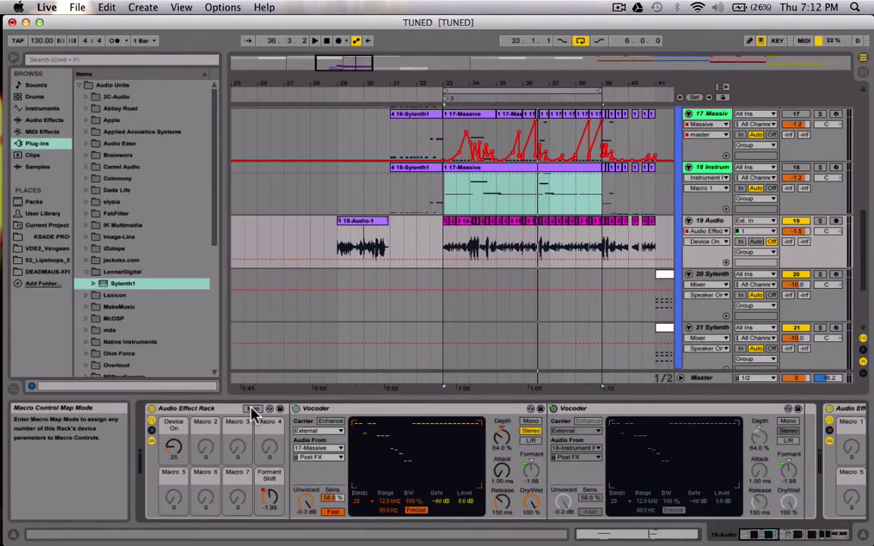